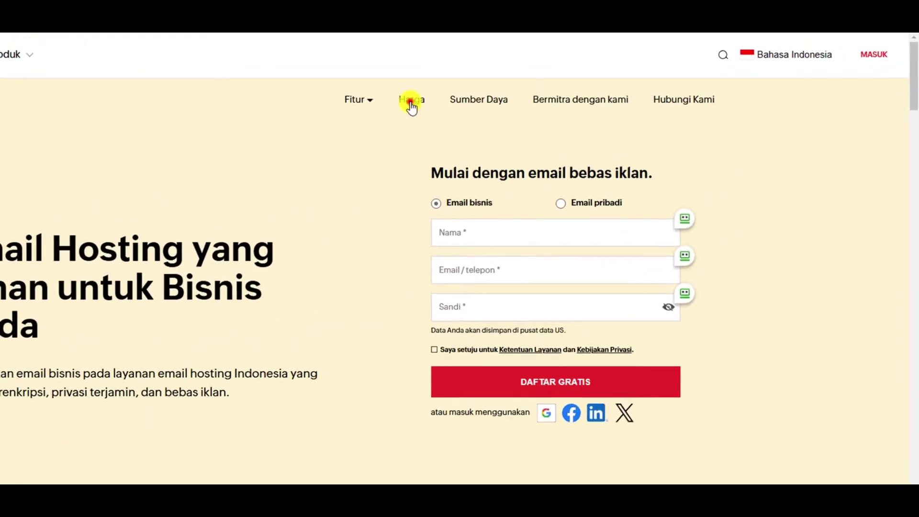
Open the Harga pricing page and scroll to the Paket Gratis Selamanya plan.
{"action": "left_click", "coordinate": [410, 101]}
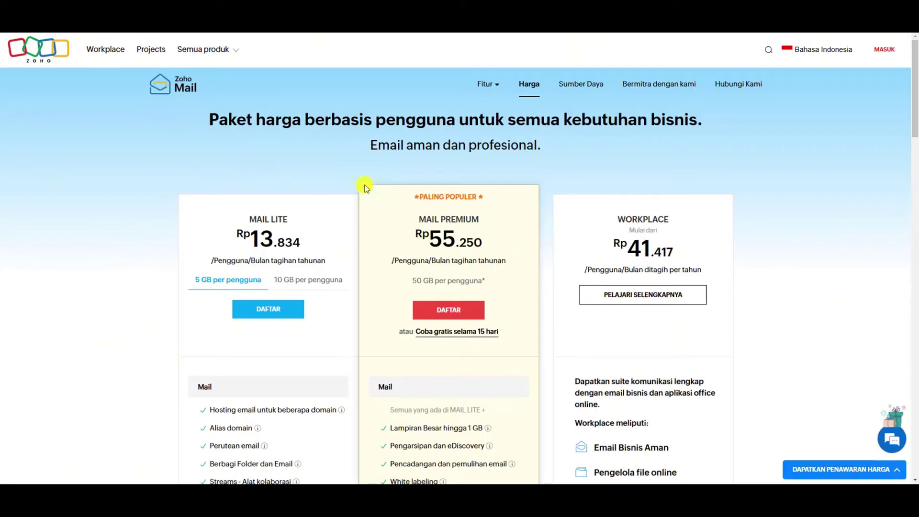
{"action": "scroll", "coordinate": [715, 255], "scroll_direction": "down", "scroll_amount": 2}
{"action": "scroll", "coordinate": [716, 256], "scroll_direction": "down", "scroll_amount": 2}
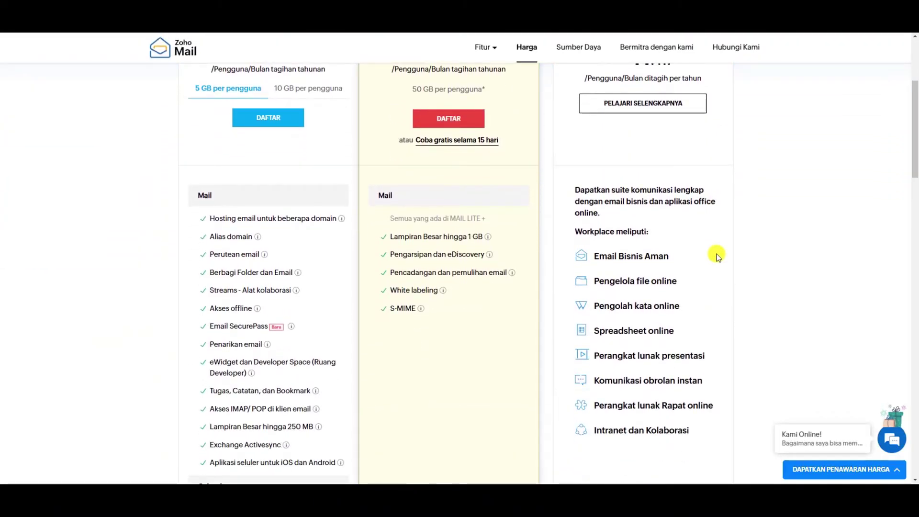
{"action": "scroll", "coordinate": [713, 254], "scroll_direction": "up", "scroll_amount": 5}
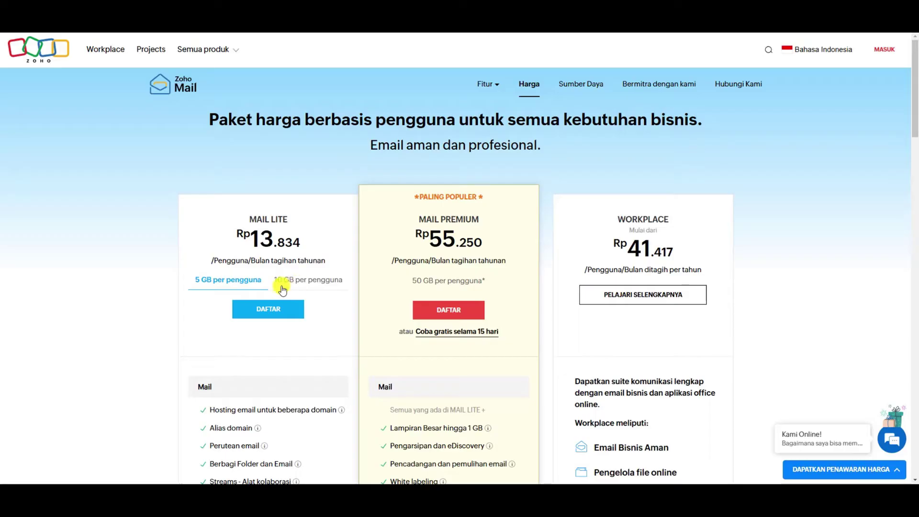
{"action": "scroll", "coordinate": [407, 307], "scroll_direction": "down", "scroll_amount": 1}
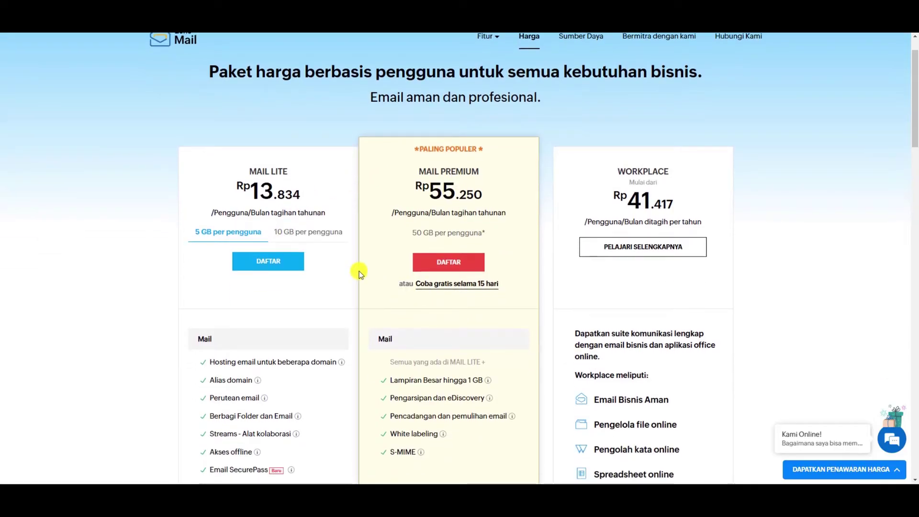
{"action": "scroll", "coordinate": [469, 286], "scroll_direction": "down", "scroll_amount": 4}
{"action": "scroll", "coordinate": [469, 286], "scroll_direction": "down", "scroll_amount": 10}
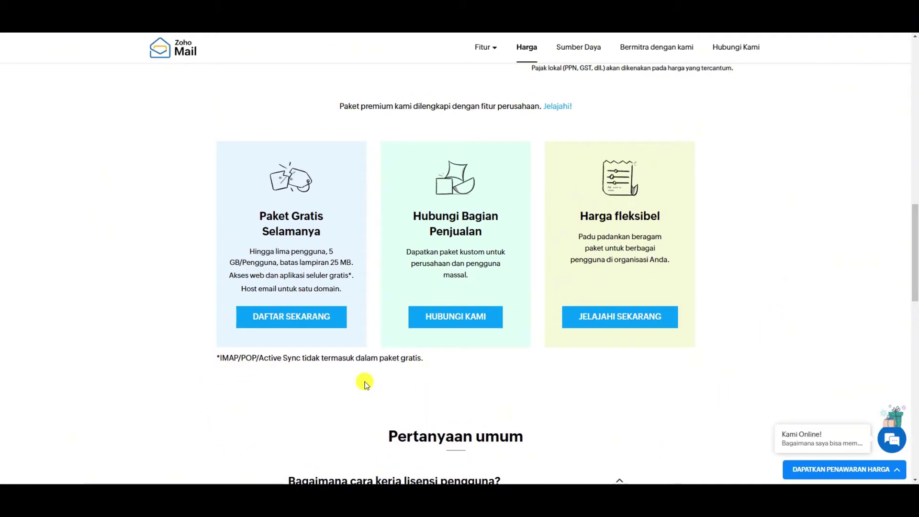
Highlight the free plan's 'satu domain' limit, then choose DAFTAR SEKARANG for it.
{"action": "left_click", "coordinate": [297, 287]}
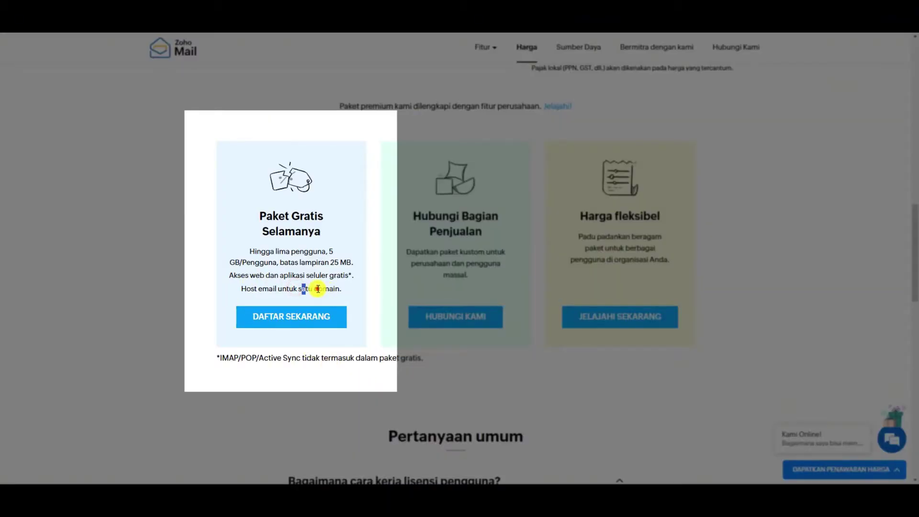
{"action": "double_click", "coordinate": [305, 288]}
{"action": "left_click", "coordinate": [339, 280]}
{"action": "left_click_drag", "start_coordinate": [298, 289], "coordinate": [331, 301]}
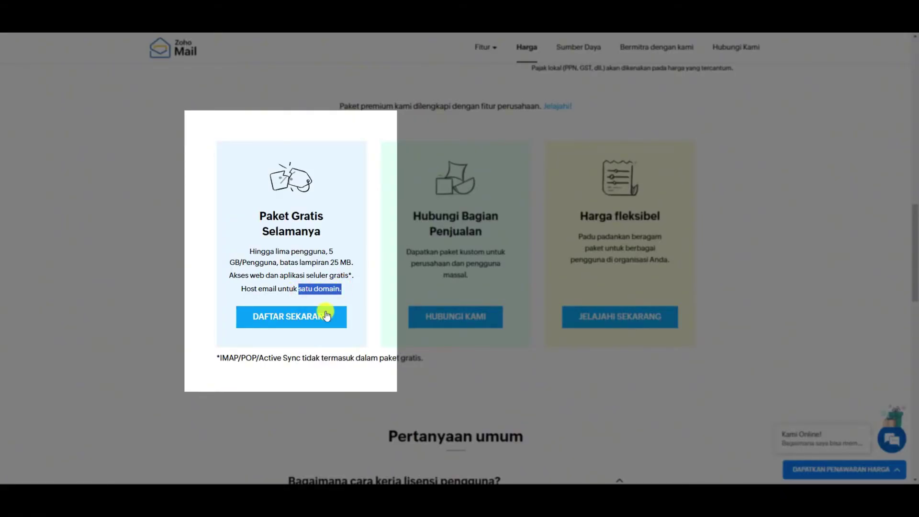
{"action": "left_click", "coordinate": [313, 325]}
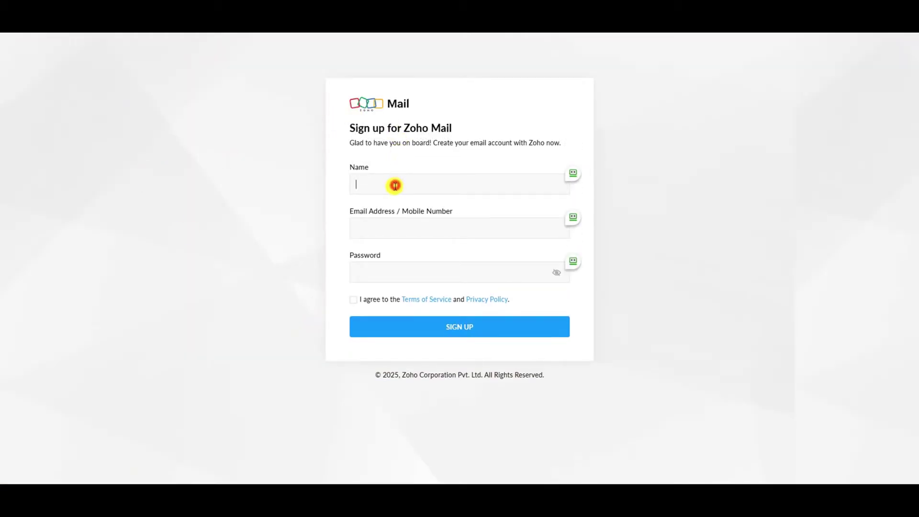
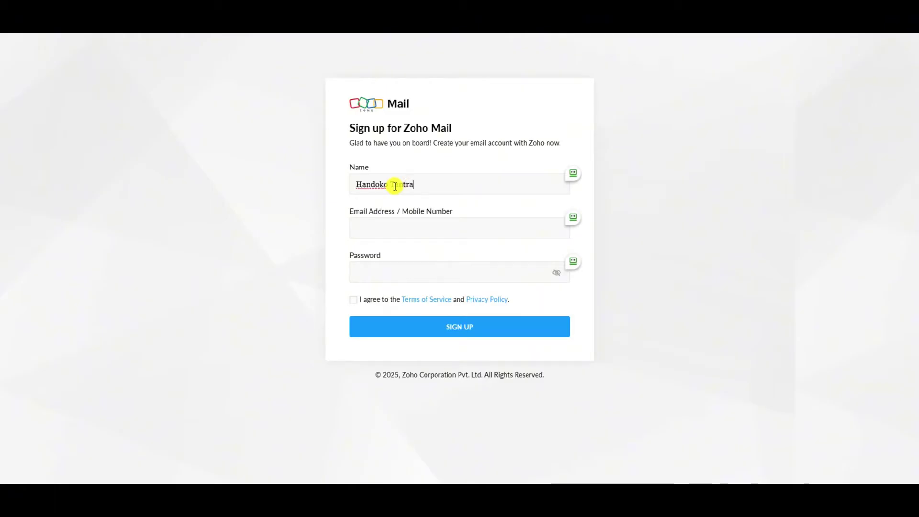
Fill in name, email and password, accept the terms, submit, and dismiss the RoboForm popup.
{"action": "key", "text": "Tab"}
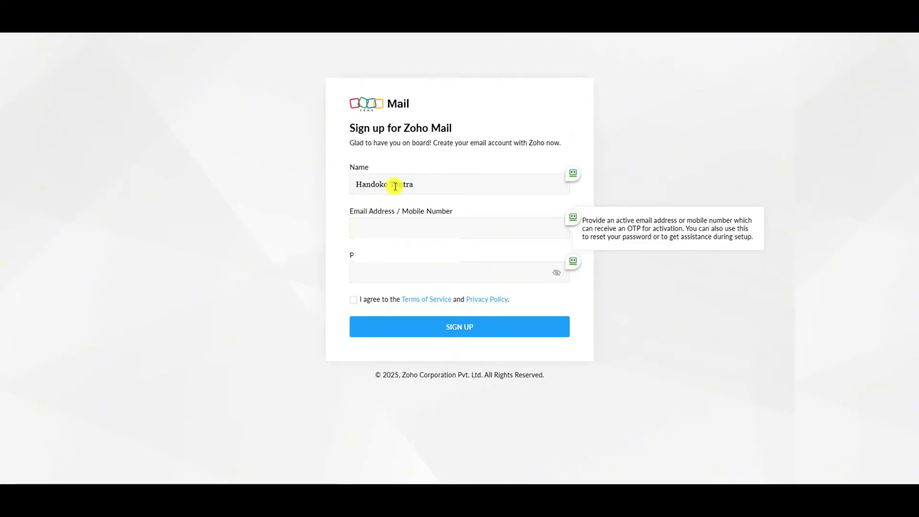
{"action": "left_click", "coordinate": [381, 271]}
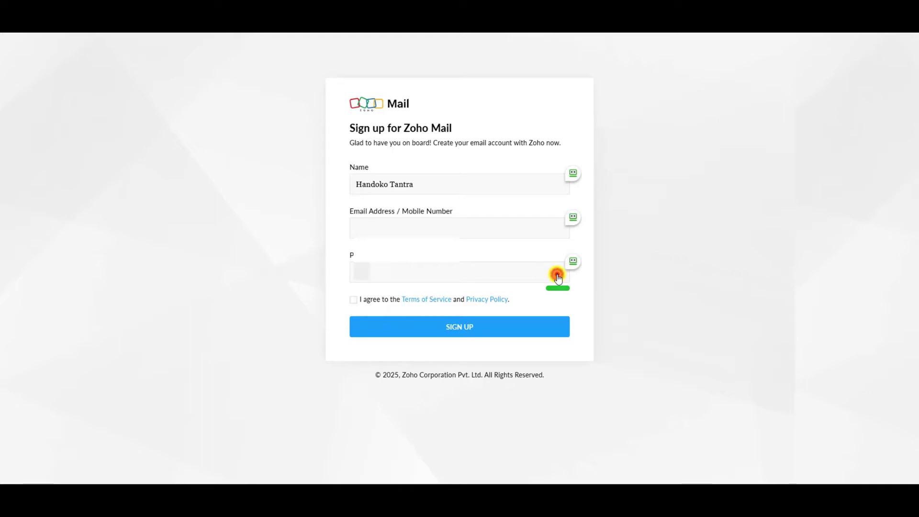
{"action": "left_click", "coordinate": [353, 300]}
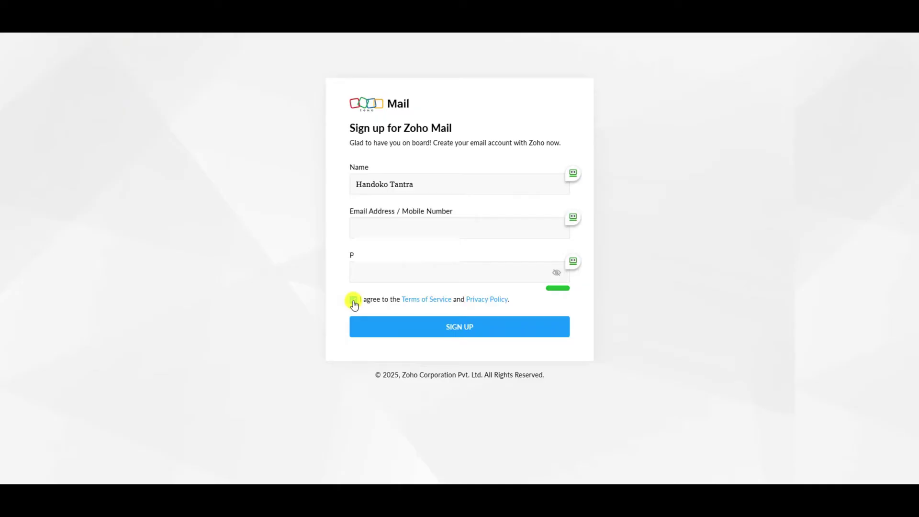
{"action": "left_click", "coordinate": [463, 330]}
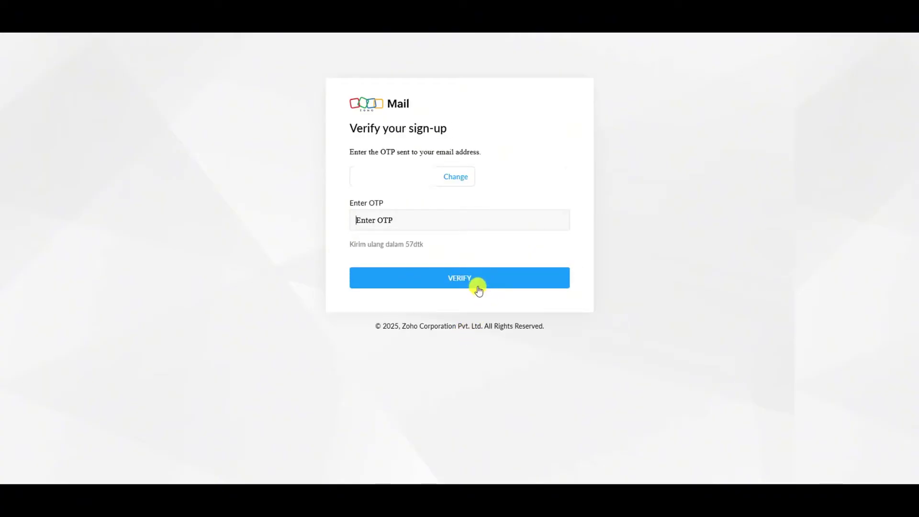
{"action": "left_click", "coordinate": [832, 139]}
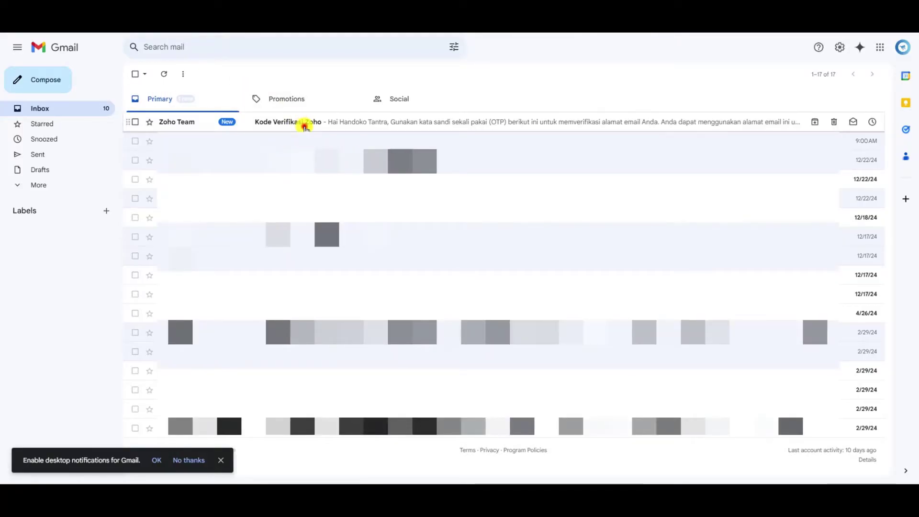
Copy the code from Gmail's 'Kode Verifikasi Zoho' email into Zoho's Enter OTP field.
{"action": "left_click", "coordinate": [303, 123]}
{"action": "left_click_drag", "start_coordinate": [164, 291], "coordinate": [206, 292]}
{"action": "right_click", "coordinate": [195, 293]}
{"action": "left_click", "coordinate": [210, 302]}
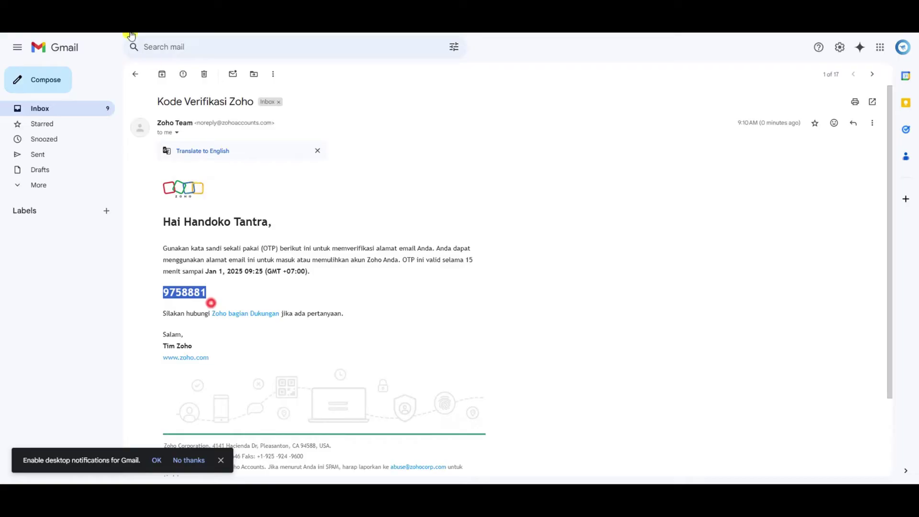
{"action": "key", "text": "alt+Tab"}
{"action": "left_click", "coordinate": [388, 225]}
{"action": "key", "text": "ctrl+v"}
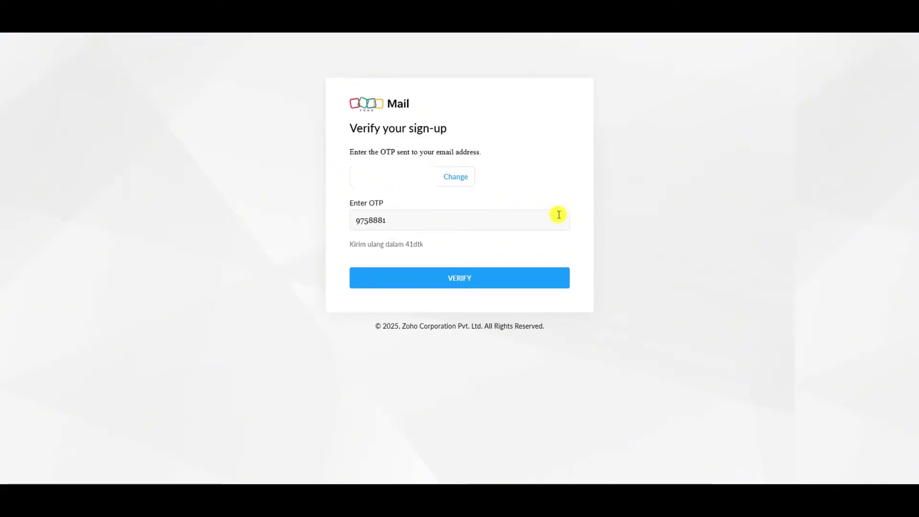
Submit the OTP with VERIFY and close the browser notification prompt.
{"action": "left_click", "coordinate": [464, 285]}
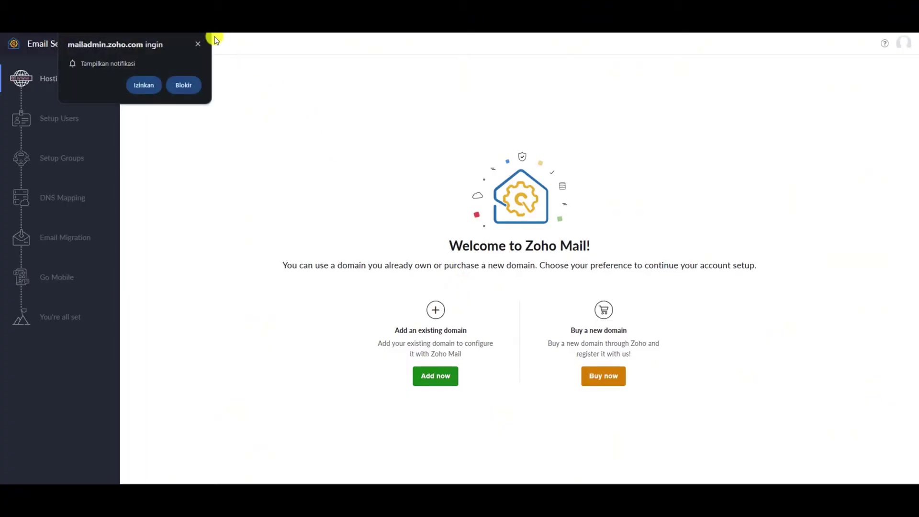
{"action": "left_click", "coordinate": [197, 44]}
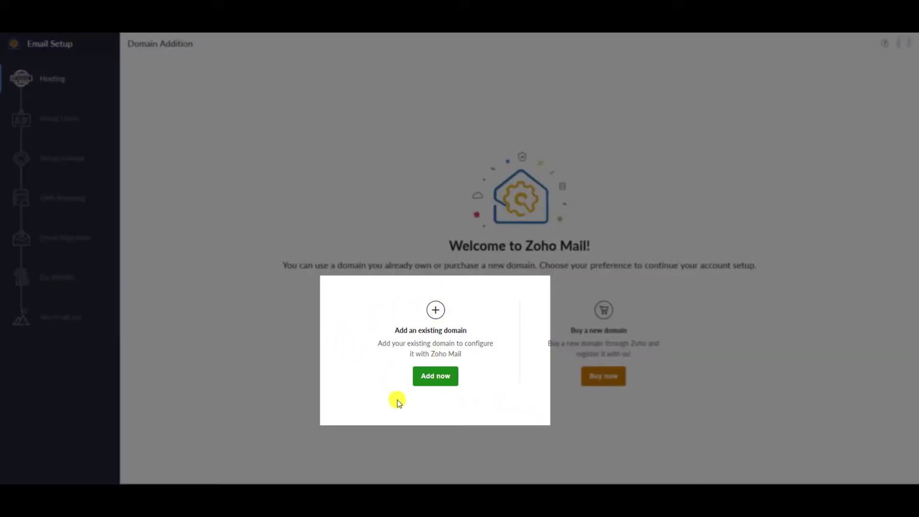
Add the existing .my.id domain with an organization name and Marketing & Advertising industry.
{"action": "left_click", "coordinate": [437, 376]}
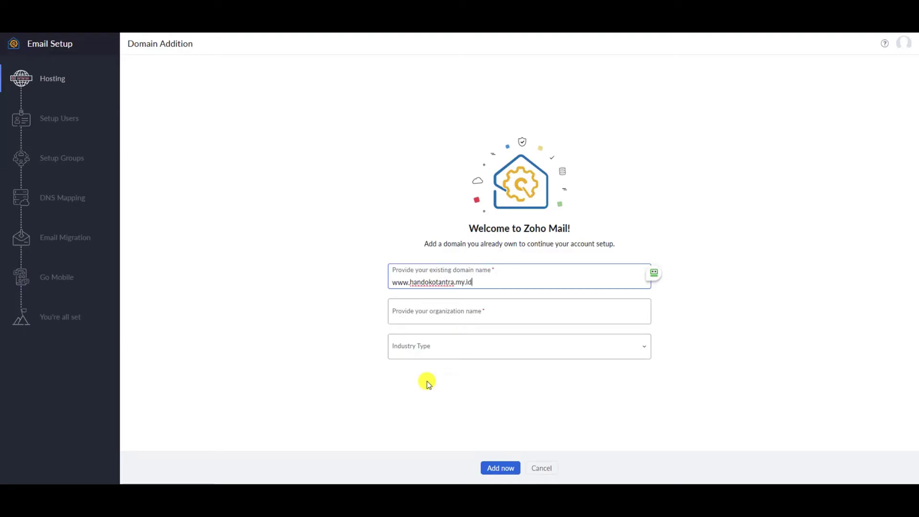
{"action": "left_click", "coordinate": [454, 312]}
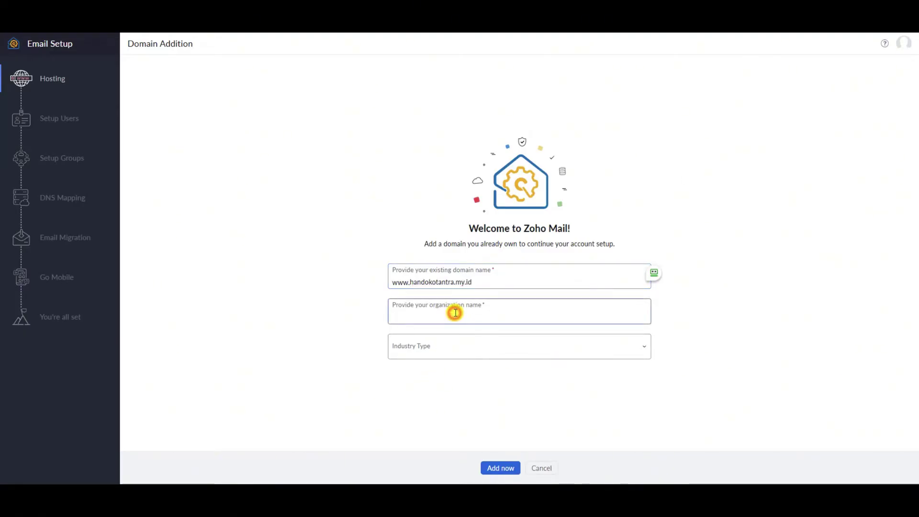
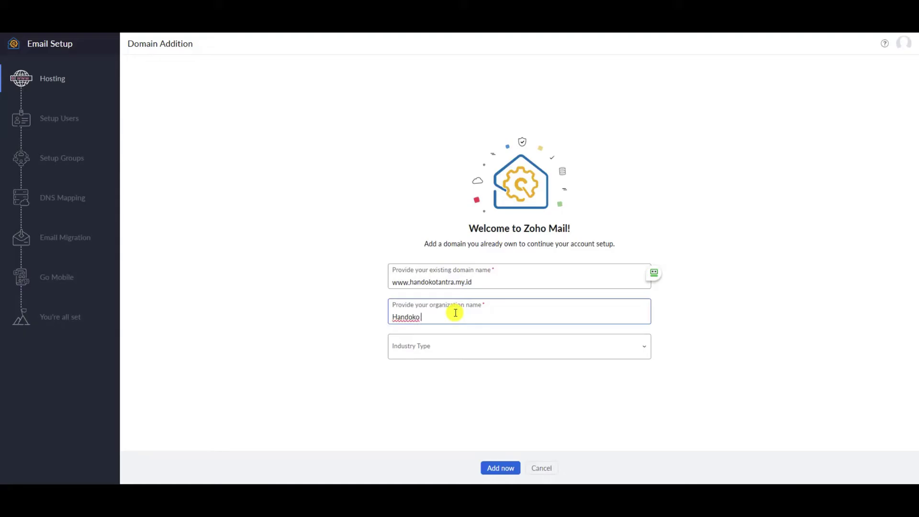
{"action": "left_click", "coordinate": [490, 348]}
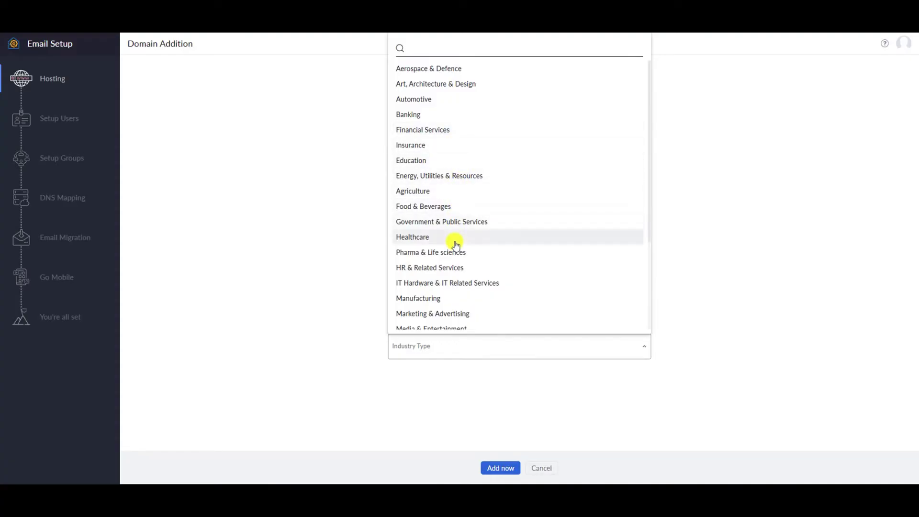
{"action": "scroll", "coordinate": [445, 180], "scroll_direction": "down", "scroll_amount": 3}
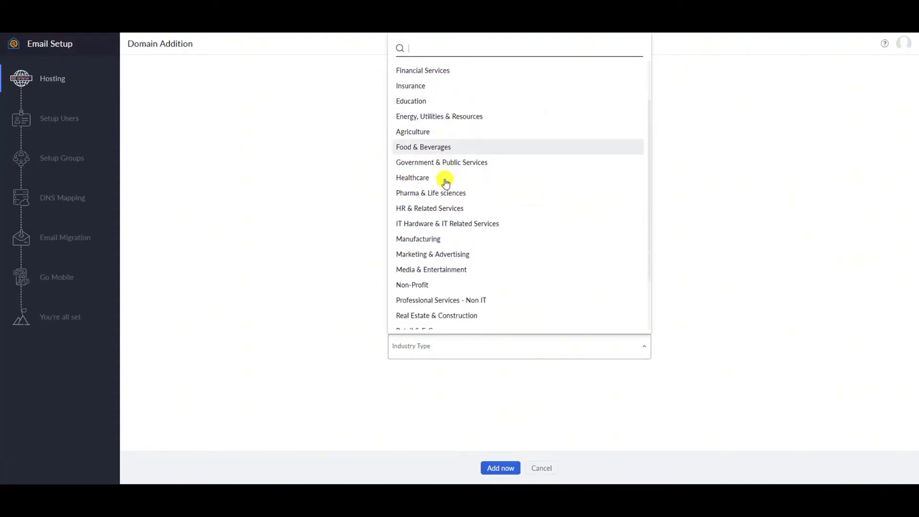
{"action": "left_click", "coordinate": [444, 186]}
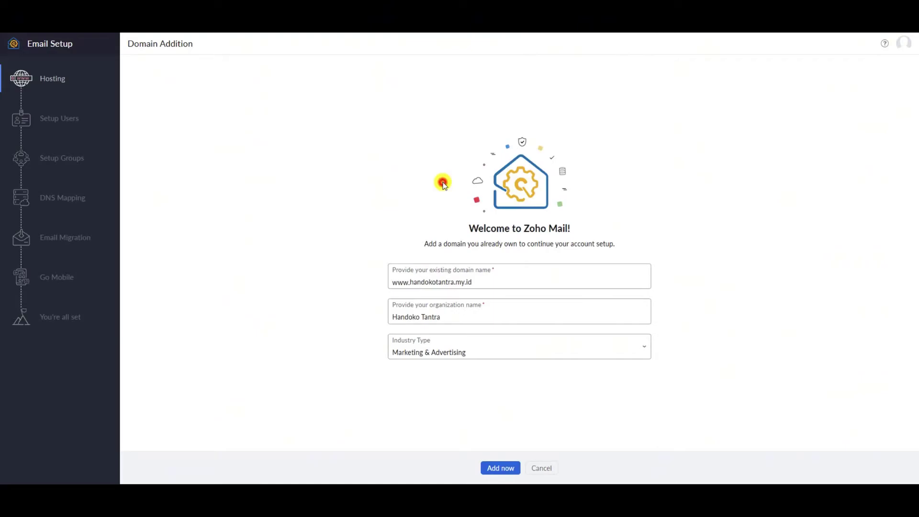
{"action": "left_click", "coordinate": [516, 461]}
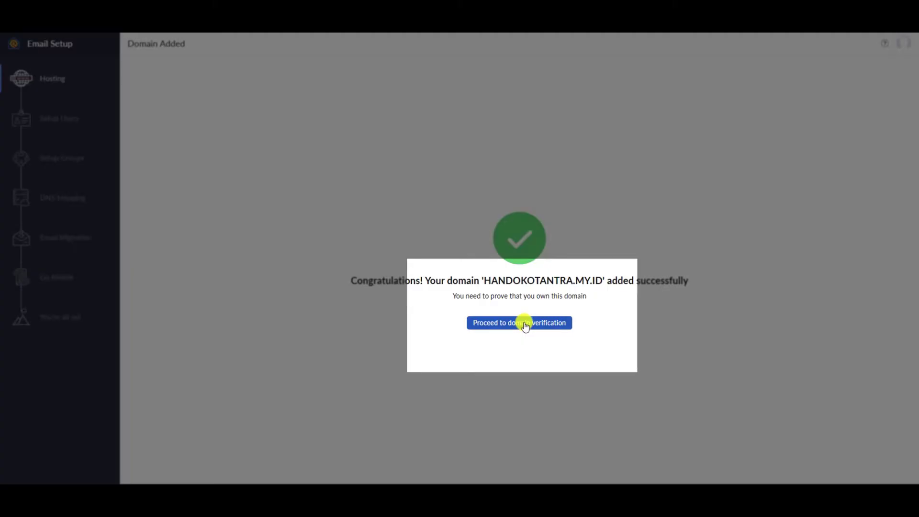
Choose the 'Add a TXT record in the DNS' method and copy the zoho-verification TXT value.
{"action": "left_click", "coordinate": [524, 324]}
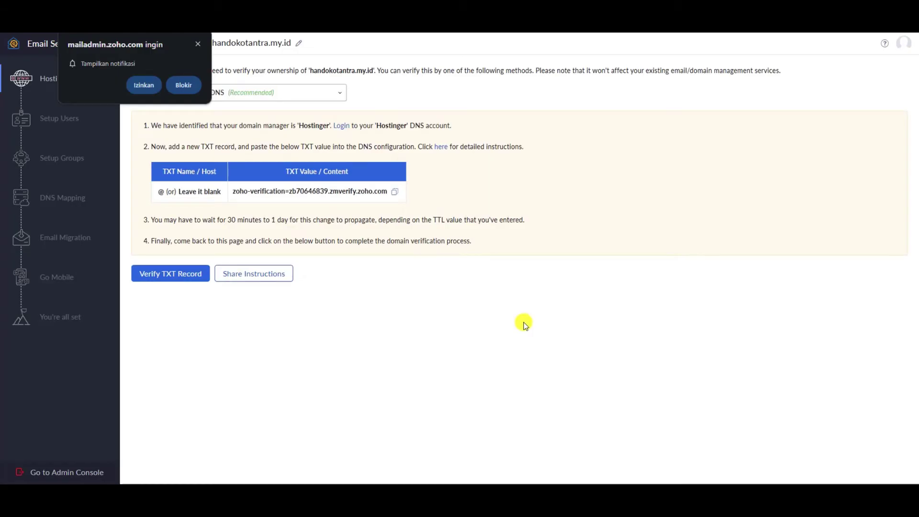
{"action": "left_click", "coordinate": [196, 44]}
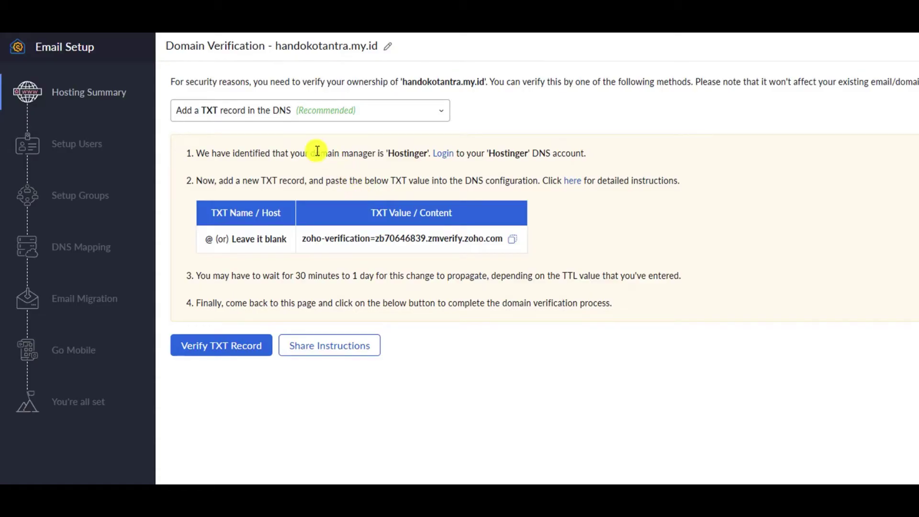
{"action": "left_click", "coordinate": [297, 108]}
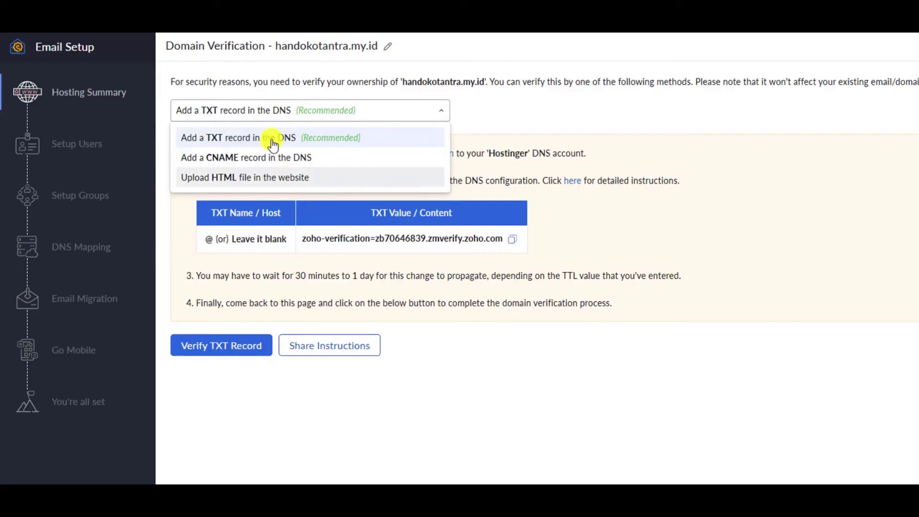
{"action": "left_click", "coordinate": [334, 139]}
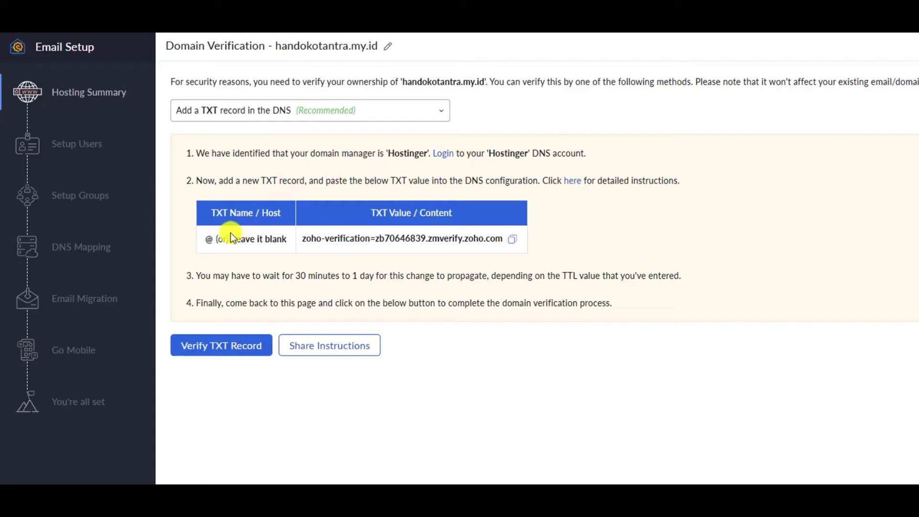
{"action": "left_click", "coordinate": [512, 241]}
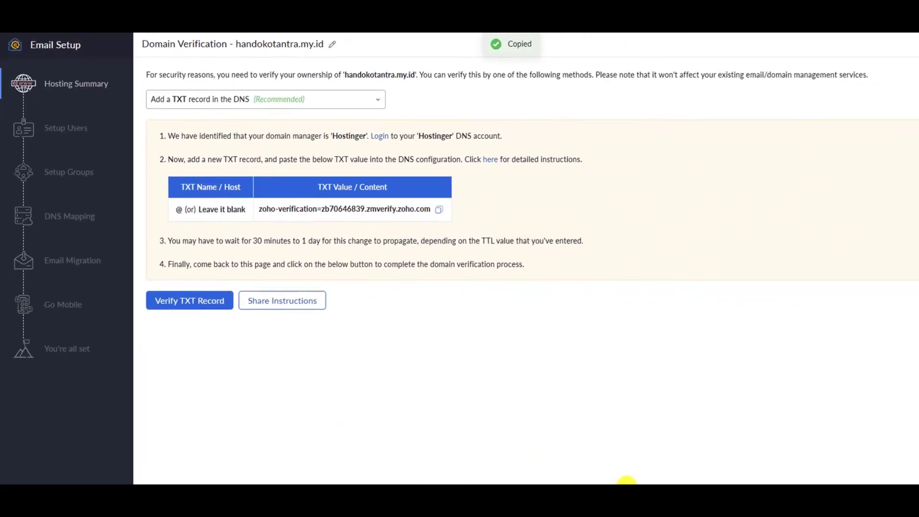
In Hostinger's DNS settings, set up a new TXT record with name @.
{"action": "left_click", "coordinate": [640, 441]}
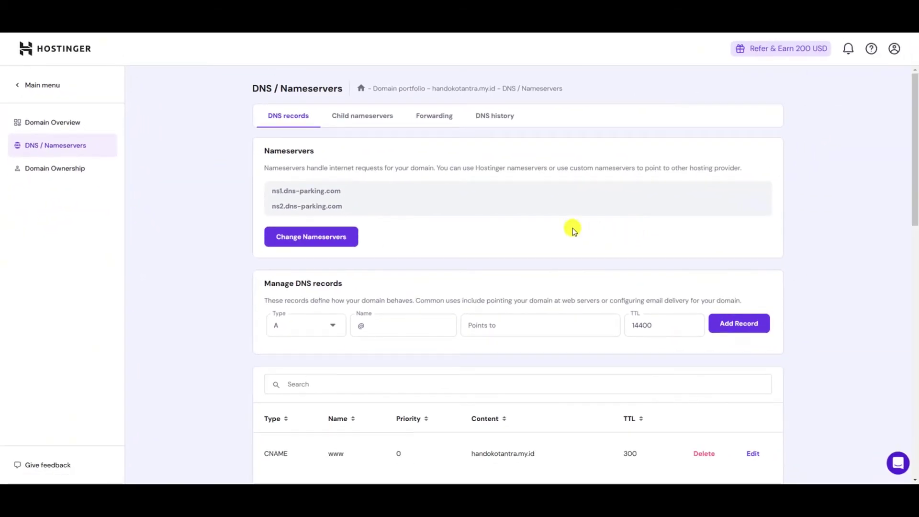
{"action": "scroll", "coordinate": [666, 172], "scroll_direction": "down", "scroll_amount": 2}
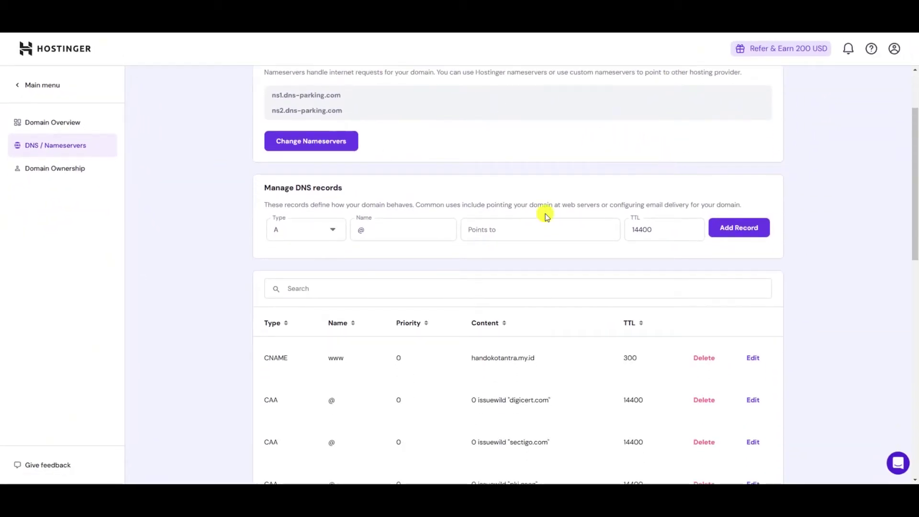
{"action": "left_click", "coordinate": [326, 235]}
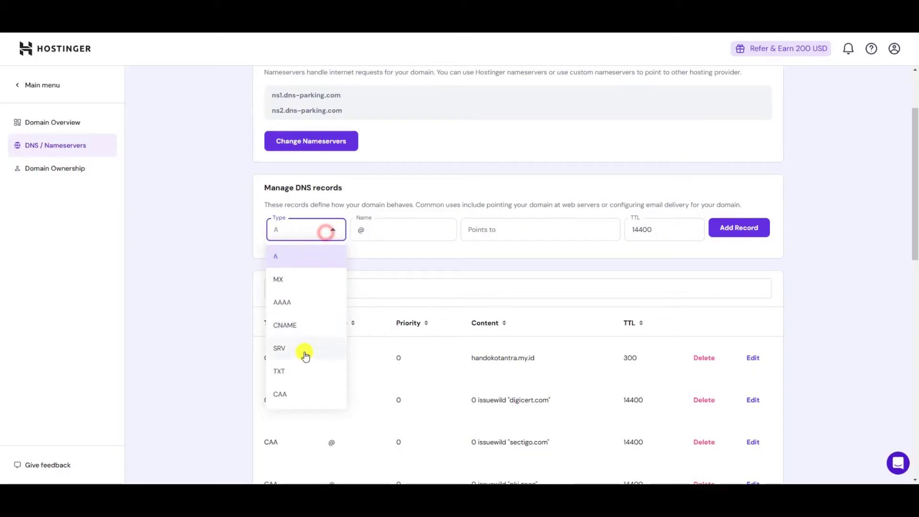
{"action": "left_click", "coordinate": [303, 370]}
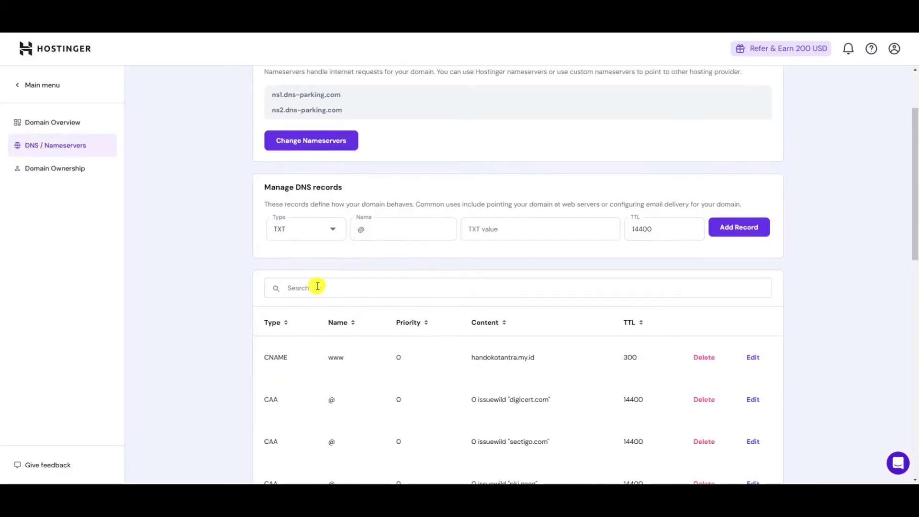
{"action": "scroll", "coordinate": [316, 285], "scroll_direction": "down", "scroll_amount": 1}
{"action": "left_click", "coordinate": [387, 183]}
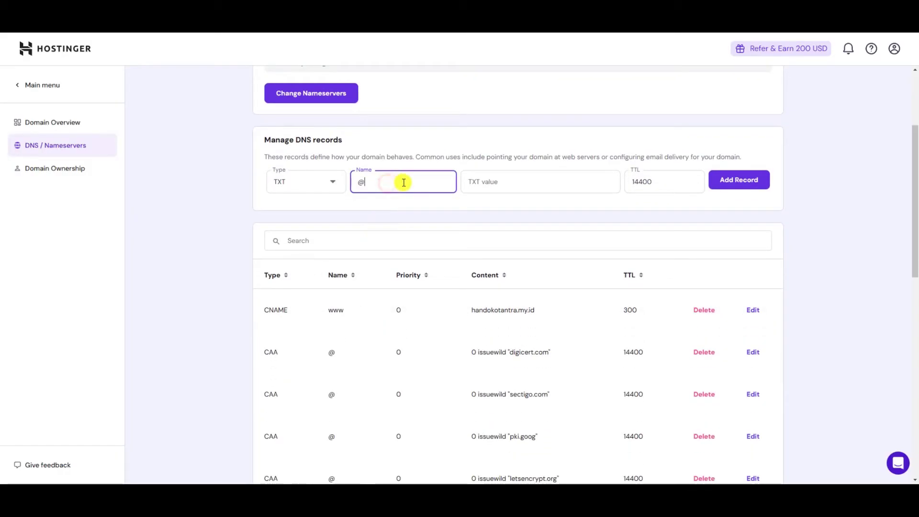
Paste the Zoho verification value as the TXT value, check it, and add the record.
{"action": "left_click", "coordinate": [477, 180]}
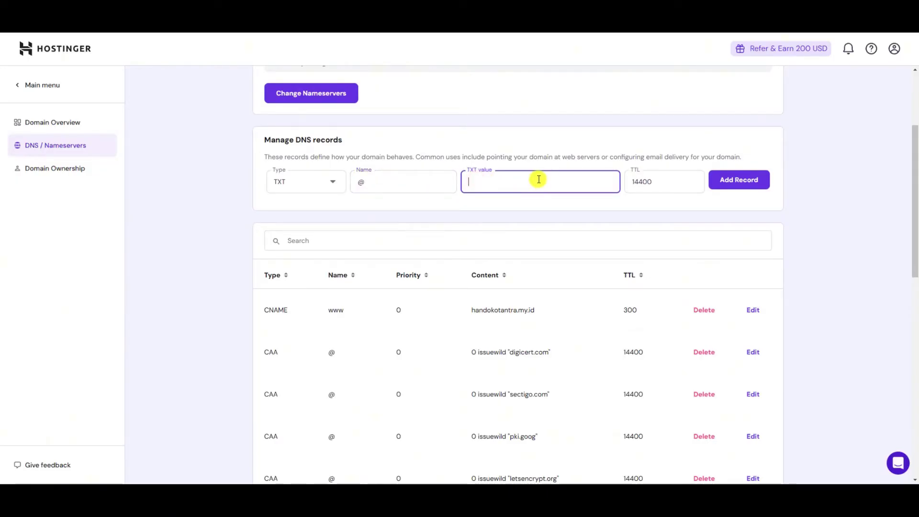
{"action": "key", "text": "ctrl+v"}
{"action": "key", "text": "shift+Home"}
{"action": "left_click", "coordinate": [495, 182]}
{"action": "left_click_drag", "start_coordinate": [469, 184], "coordinate": [630, 179]}
{"action": "left_click", "coordinate": [742, 185]}
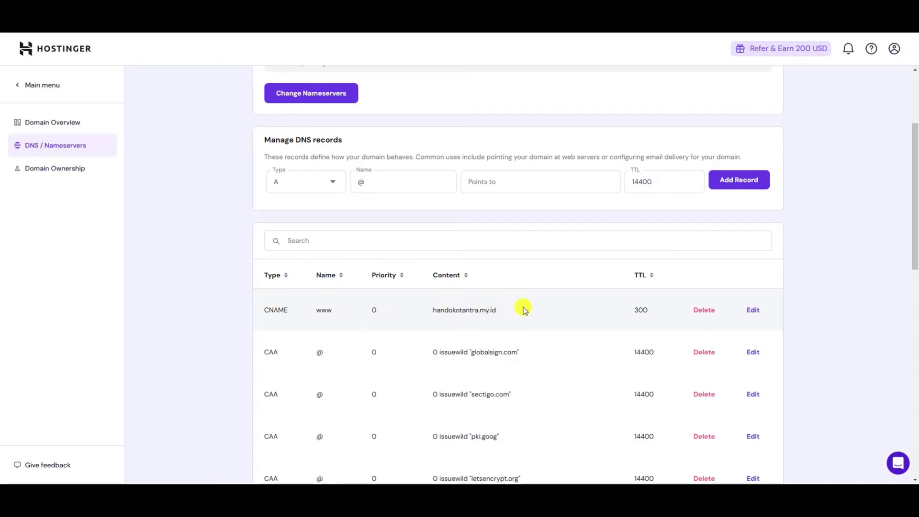
{"action": "scroll", "coordinate": [606, 301], "scroll_direction": "down", "scroll_amount": 2}
{"action": "scroll", "coordinate": [605, 244], "scroll_direction": "down", "scroll_amount": 10}
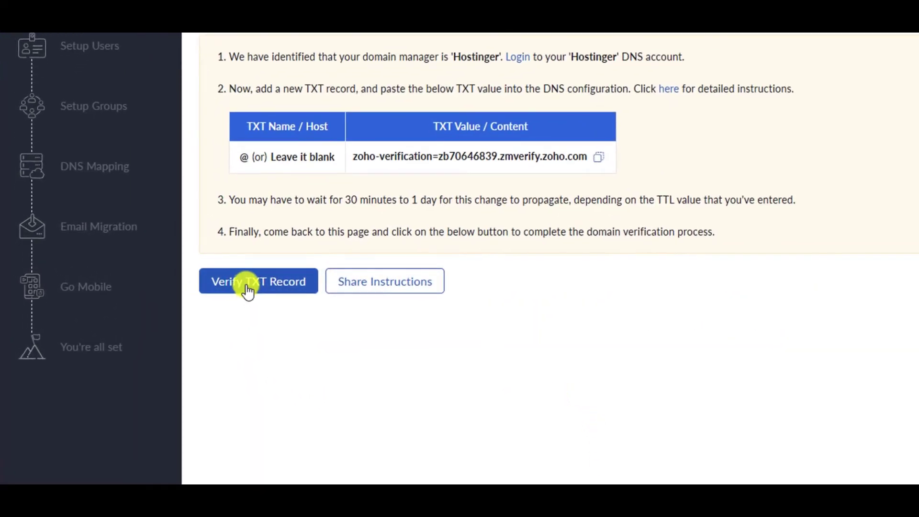
Verify the TXT record to confirm domain ownership.
{"action": "left_click", "coordinate": [248, 290]}
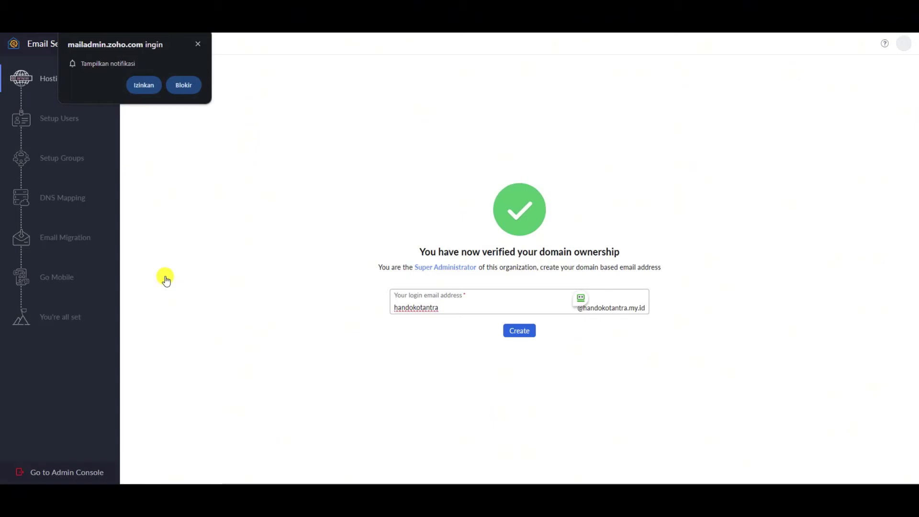
{"action": "left_click", "coordinate": [198, 44]}
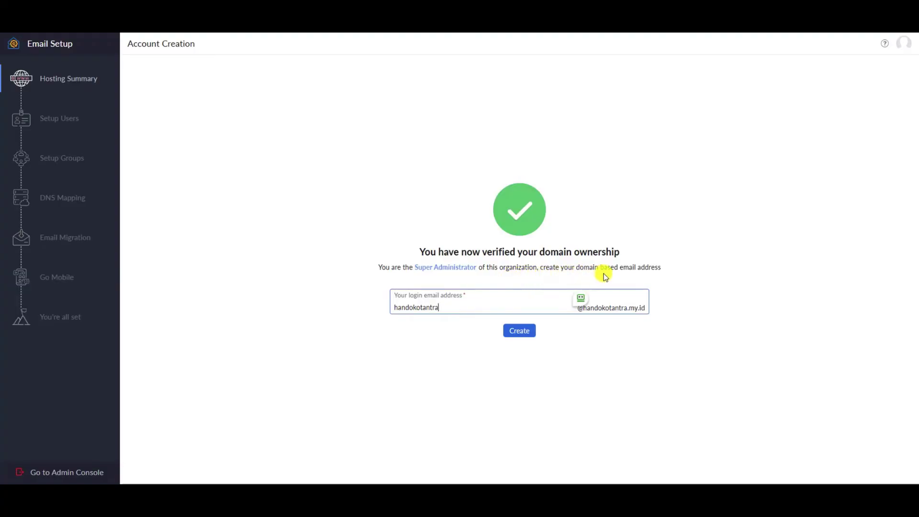
{"action": "left_click", "coordinate": [752, 299]}
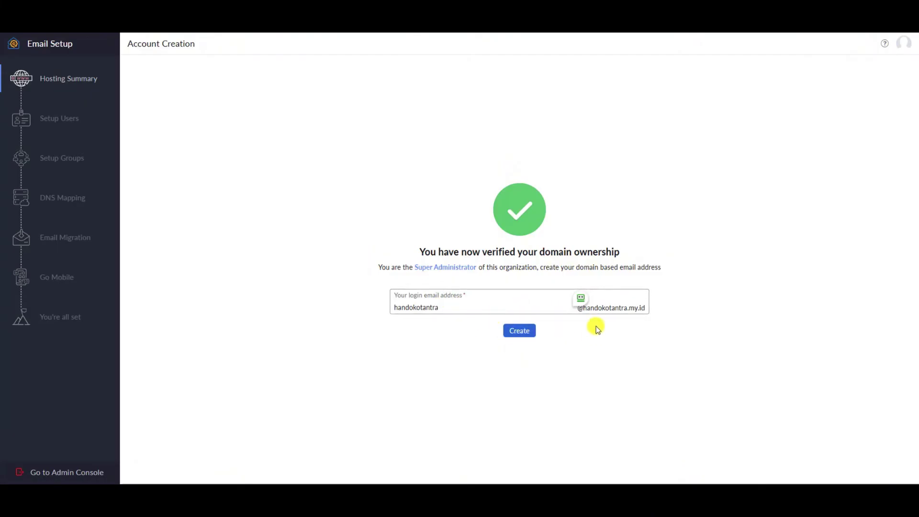
Change the admin login address prefix to 'saya' and create the mailbox.
{"action": "left_click", "coordinate": [594, 301]}
{"action": "left_click", "coordinate": [723, 218]}
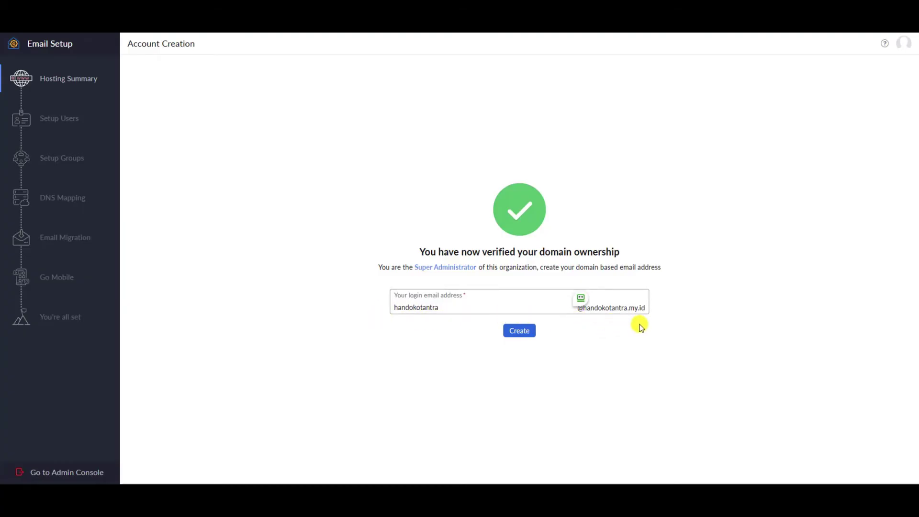
{"action": "left_click_drag", "start_coordinate": [486, 311], "coordinate": [349, 316]}
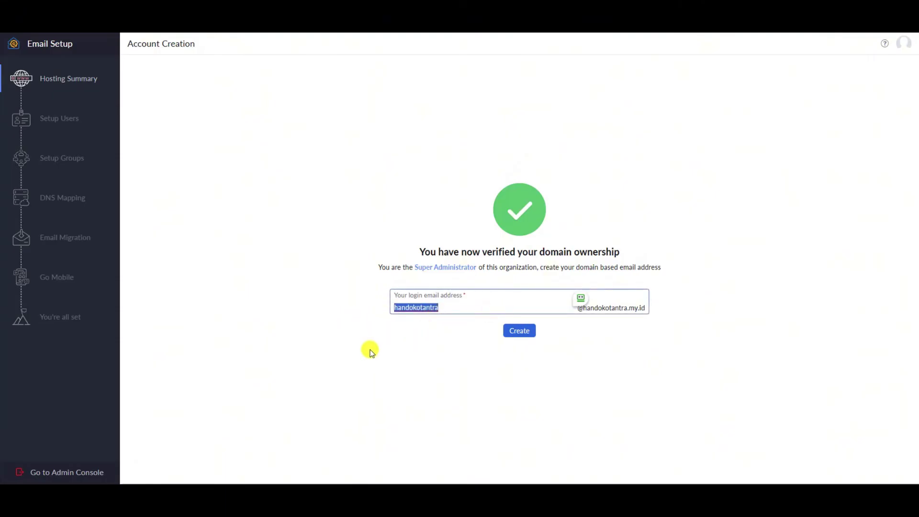
{"action": "key", "text": "BackSpace"}
{"action": "type", "text": "saya"}
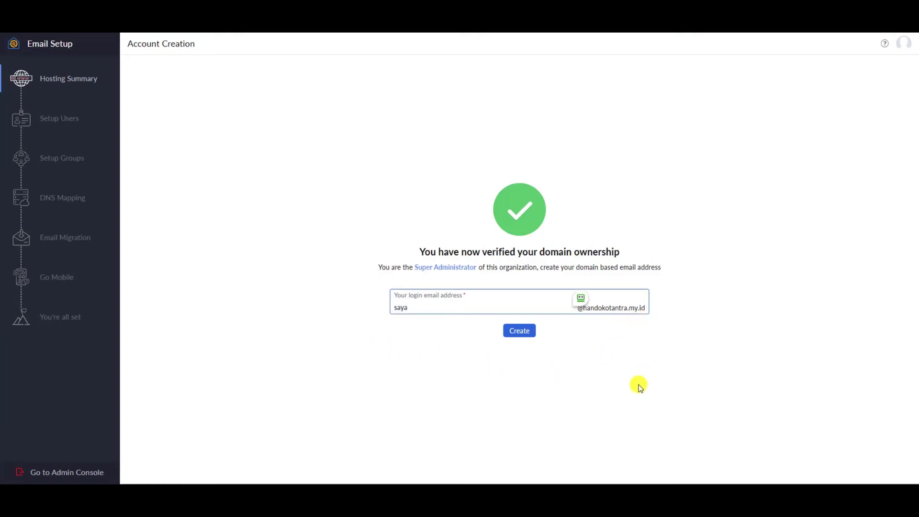
{"action": "left_click", "coordinate": [521, 332]}
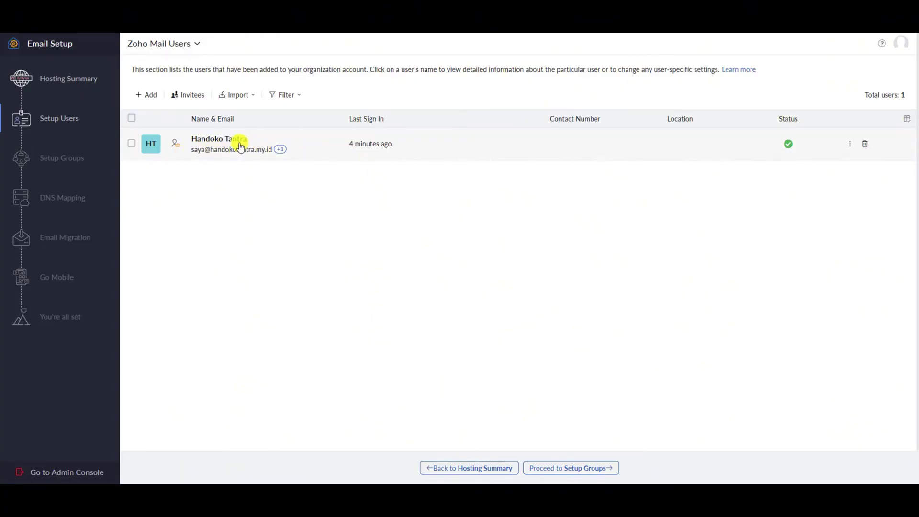
{"action": "left_click", "coordinate": [205, 142]}
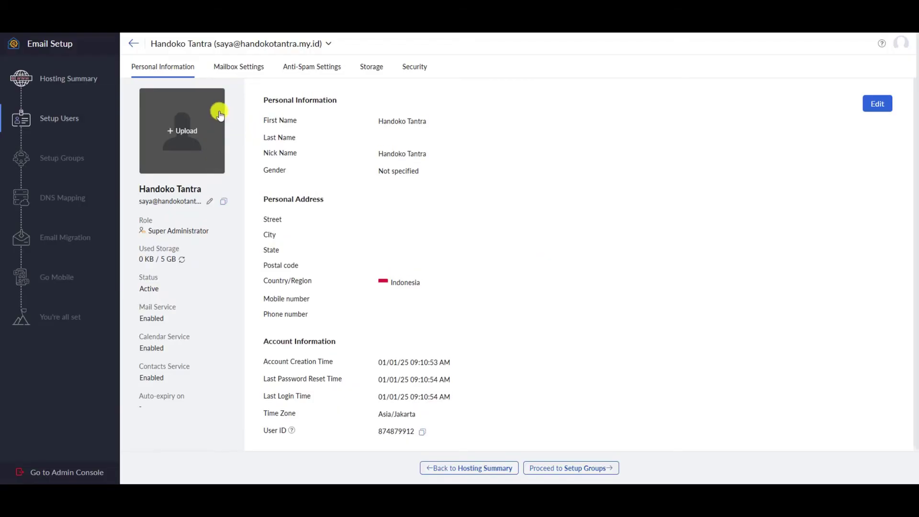
{"action": "left_click", "coordinate": [131, 45]}
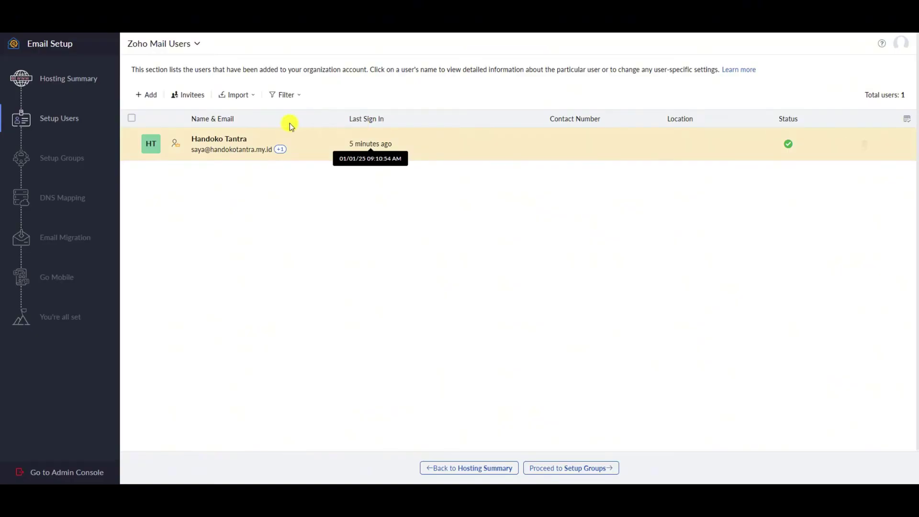
{"action": "left_click", "coordinate": [90, 82]}
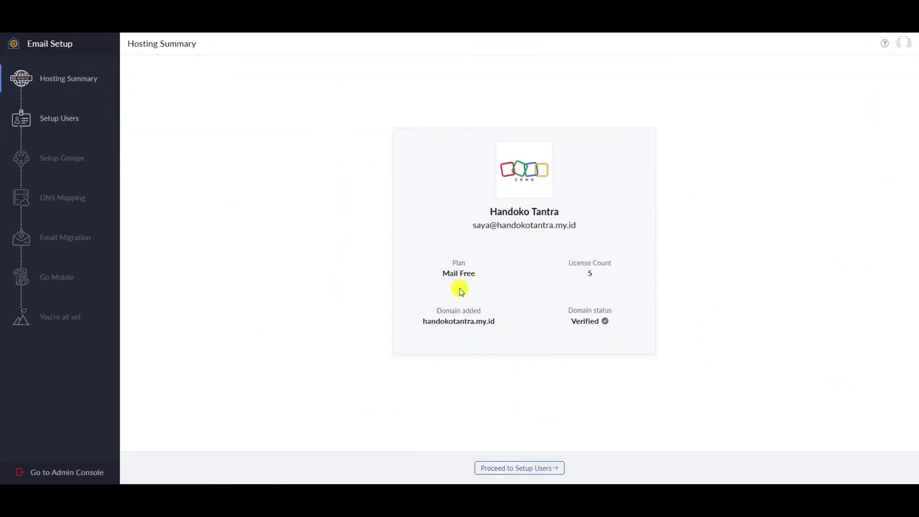
{"action": "left_click_drag", "start_coordinate": [471, 222], "coordinate": [605, 269]}
{"action": "left_click", "coordinate": [551, 261]}
{"action": "left_click", "coordinate": [605, 271]}
{"action": "left_click_drag", "start_coordinate": [454, 329], "coordinate": [507, 332]}
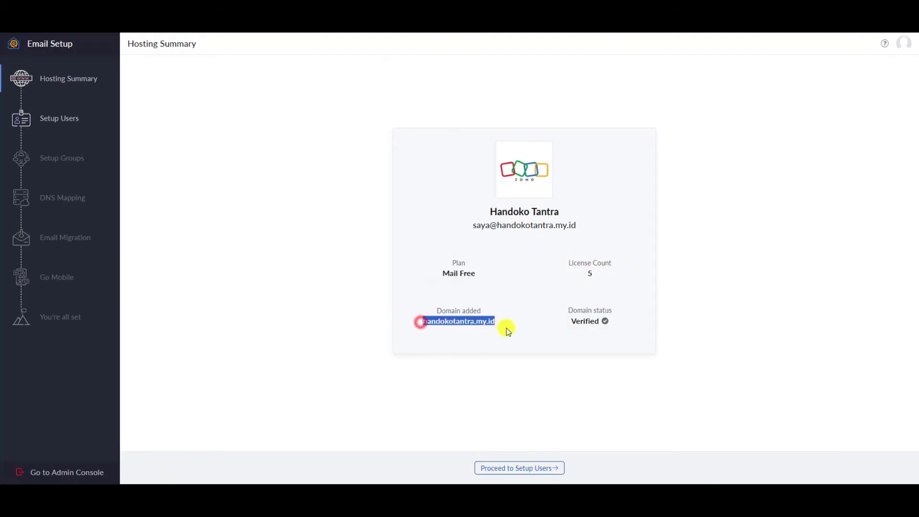
{"action": "left_click", "coordinate": [516, 317]}
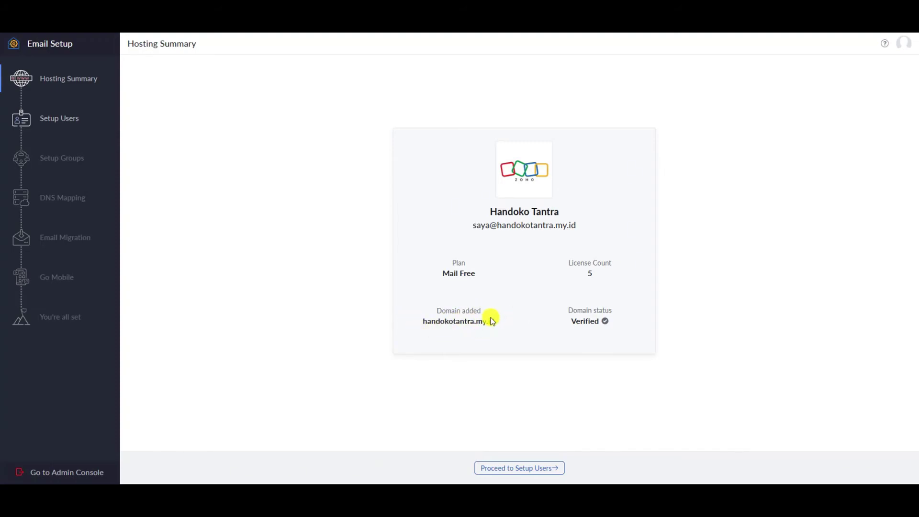
{"action": "left_click", "coordinate": [510, 469]}
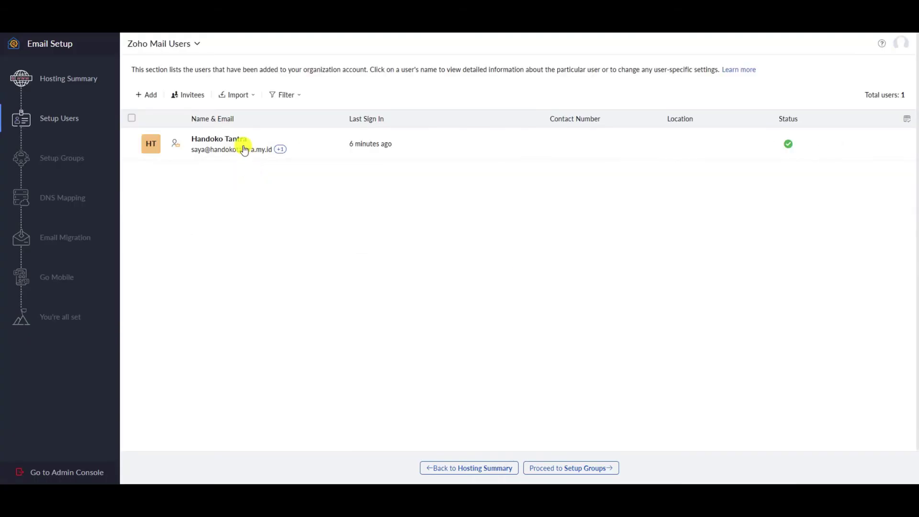
{"action": "left_click", "coordinate": [148, 95]}
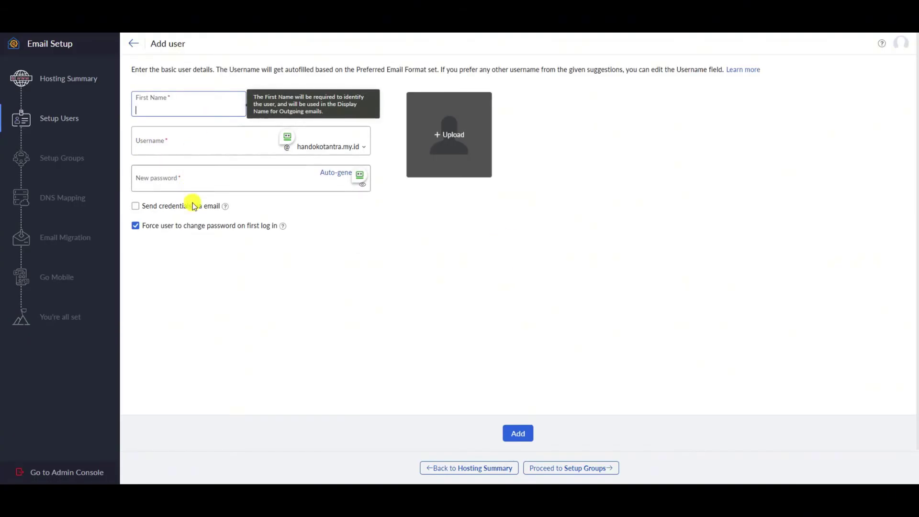
{"action": "left_click", "coordinate": [133, 43]}
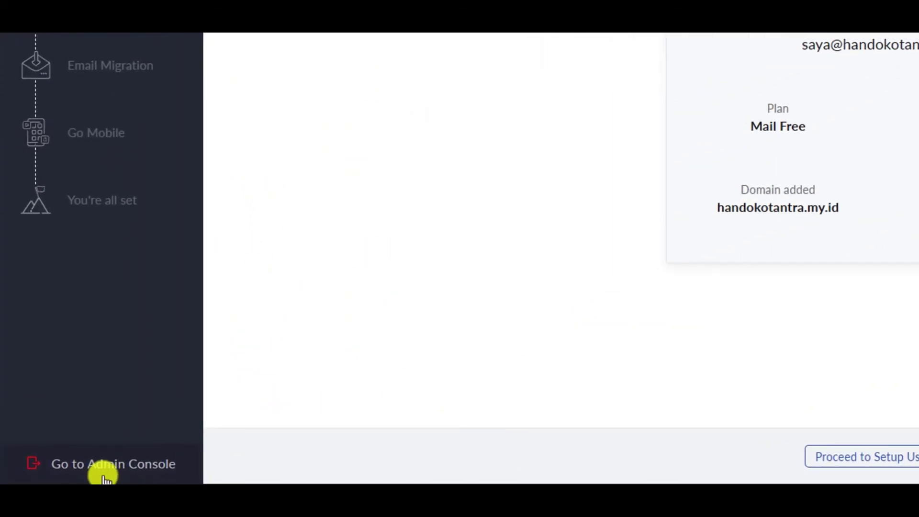
Go to the Admin Console, confirming to continue setup later, and close its welcome dialog.
{"action": "left_click", "coordinate": [80, 468]}
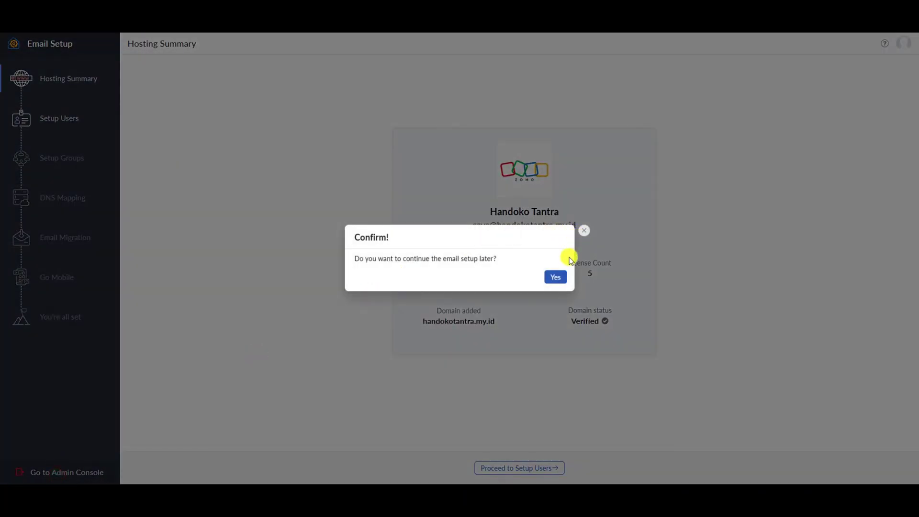
{"action": "left_click", "coordinate": [554, 274]}
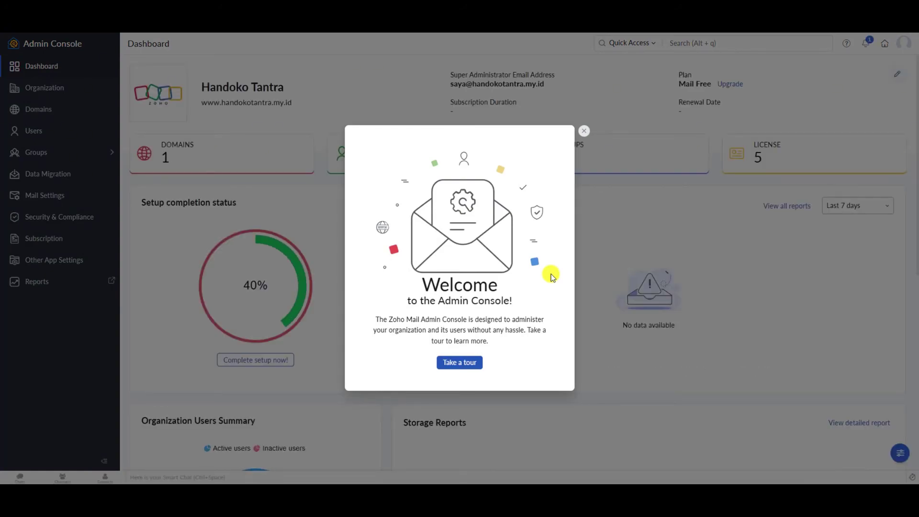
{"action": "left_click", "coordinate": [583, 131]}
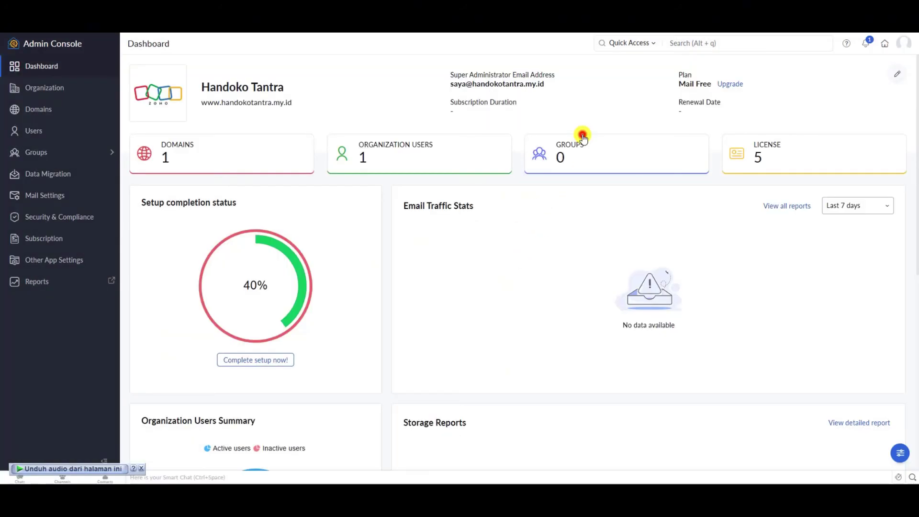
Return from the Admin Console to the Zoho Mail inbox via the header home icon.
{"action": "scroll", "coordinate": [550, 261], "scroll_direction": "down", "scroll_amount": 1}
{"action": "scroll", "coordinate": [550, 260], "scroll_direction": "down", "scroll_amount": 3}
{"action": "scroll", "coordinate": [549, 261], "scroll_direction": "up", "scroll_amount": 3}
{"action": "scroll", "coordinate": [549, 261], "scroll_direction": "down", "scroll_amount": 6}
{"action": "scroll", "coordinate": [549, 261], "scroll_direction": "down", "scroll_amount": 1}
{"action": "scroll", "coordinate": [550, 268], "scroll_direction": "up", "scroll_amount": 8}
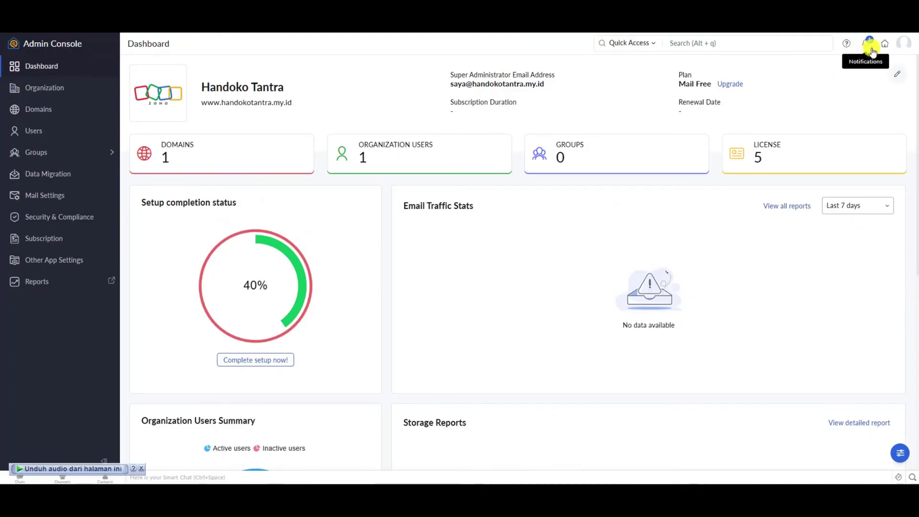
{"action": "left_click", "coordinate": [904, 43]}
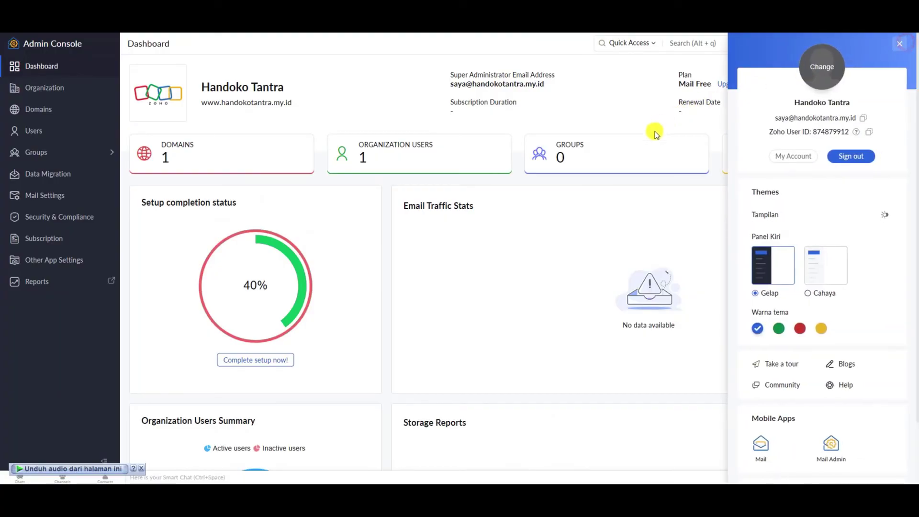
{"action": "left_click", "coordinate": [613, 257]}
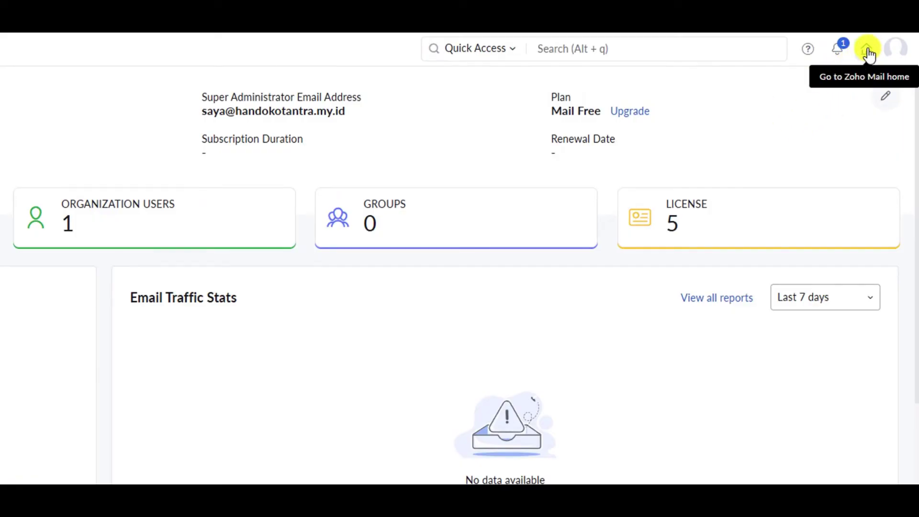
{"action": "left_click", "coordinate": [868, 50]}
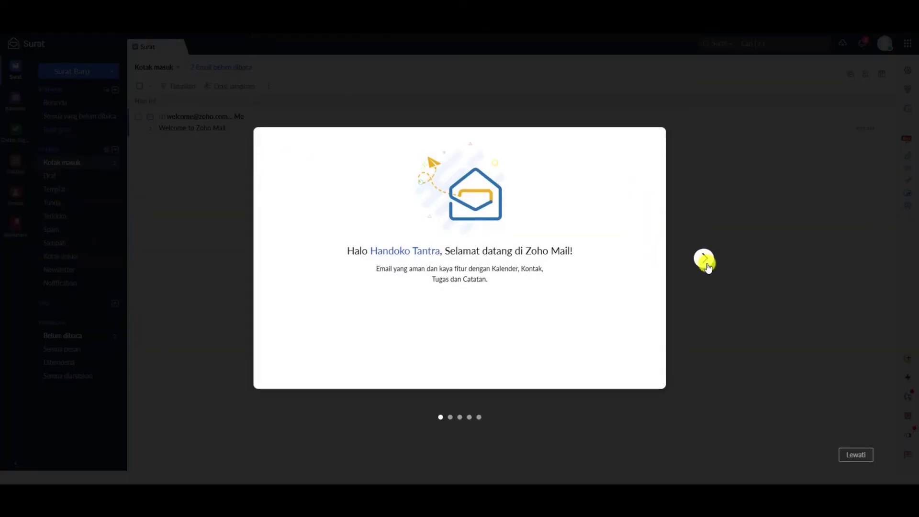
Choose Lewati to close the welcome tour, leaving the Welcome to Zoho Mail message.
{"action": "left_click", "coordinate": [774, 257]}
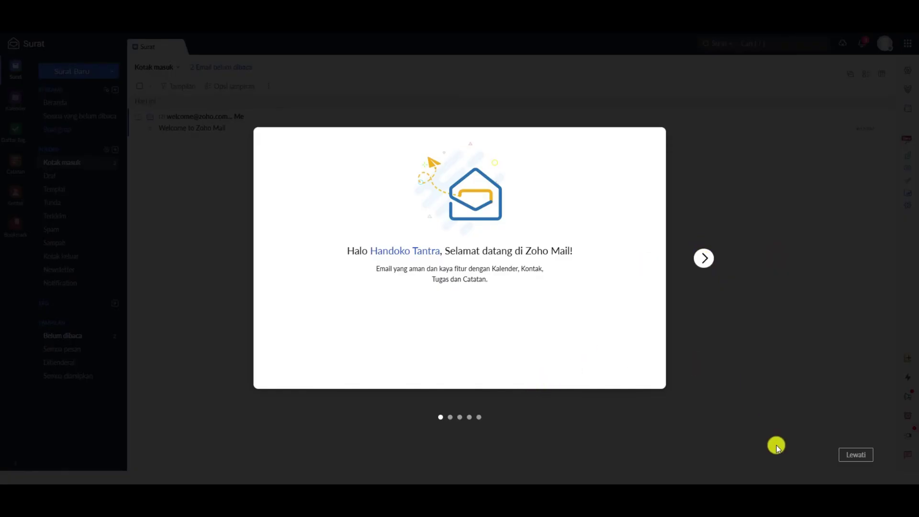
{"action": "left_click", "coordinate": [855, 459]}
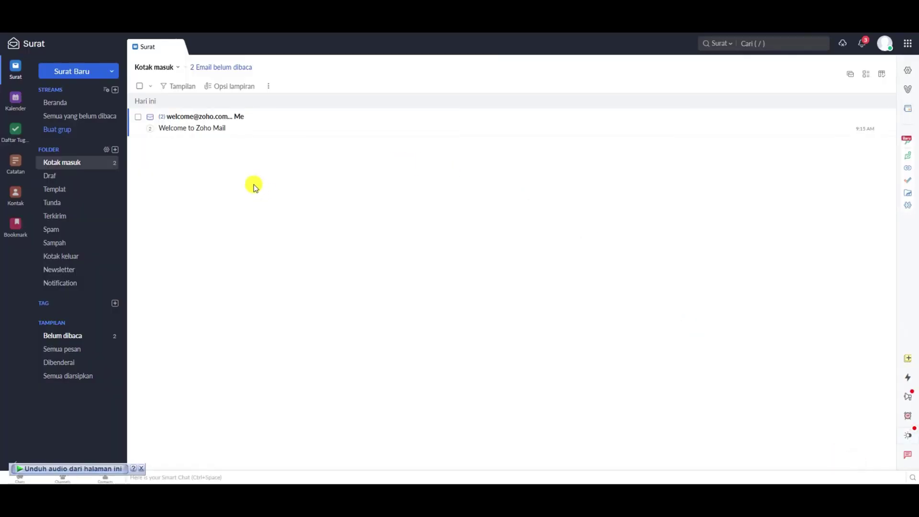
Compose and send an email titled 'Testing email zoho' to the Gmail address.
{"action": "left_click", "coordinate": [70, 72]}
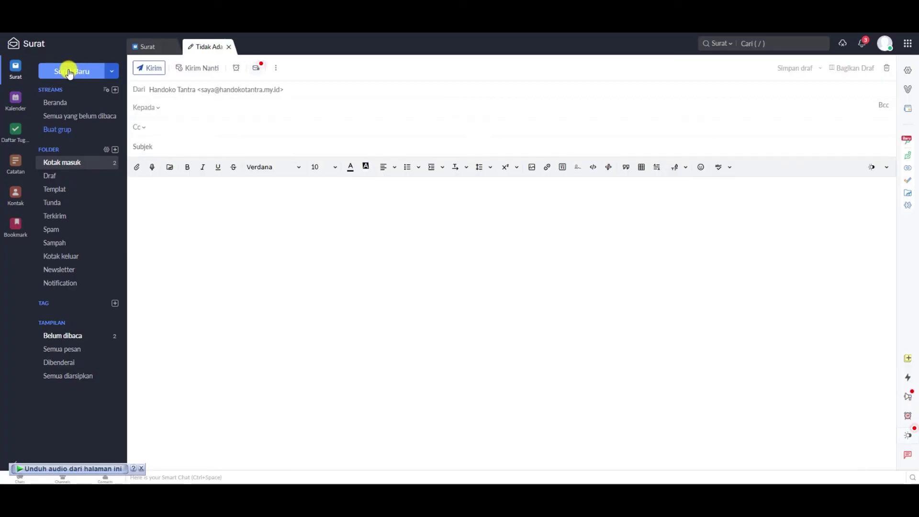
{"action": "left_click", "coordinate": [178, 109]}
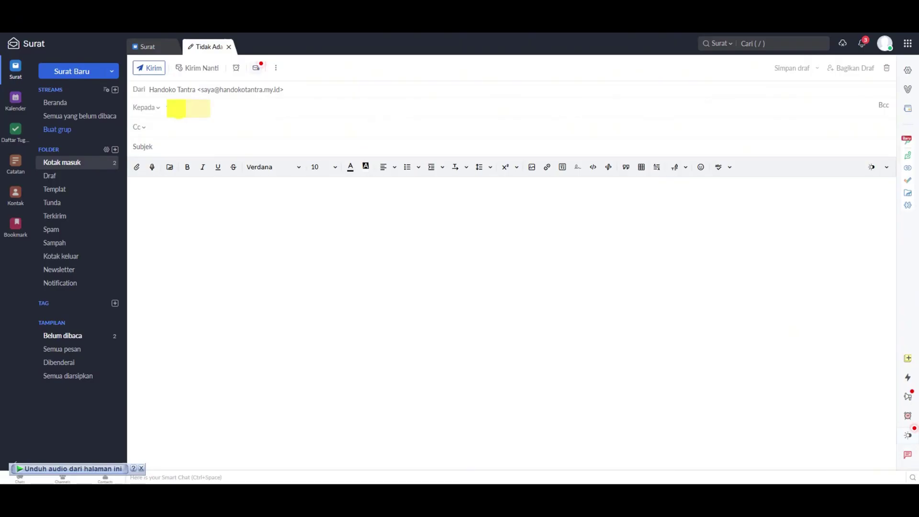
{"action": "key", "text": "Tab"}
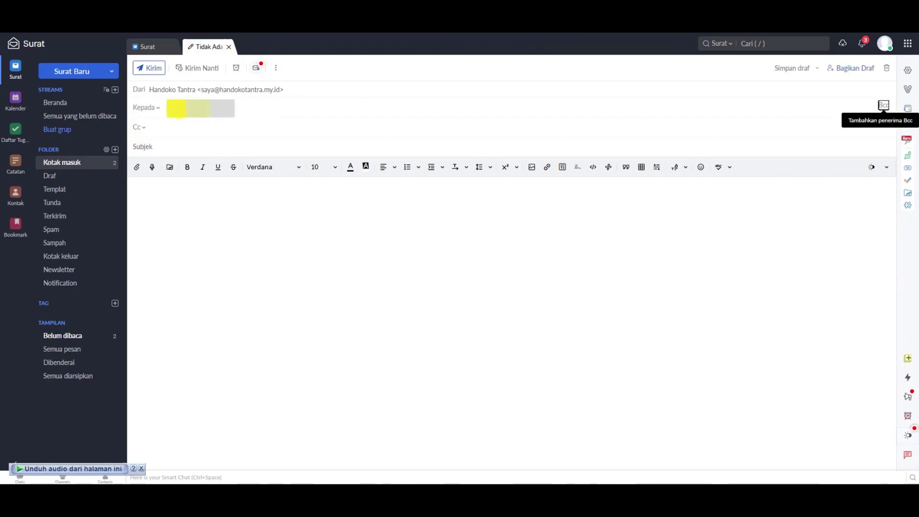
{"action": "left_click", "coordinate": [359, 126]}
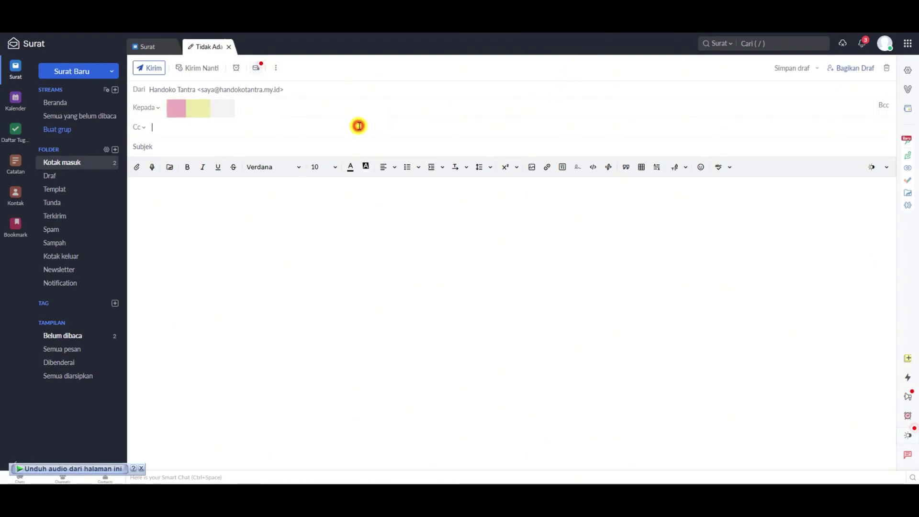
{"action": "left_click", "coordinate": [366, 146]}
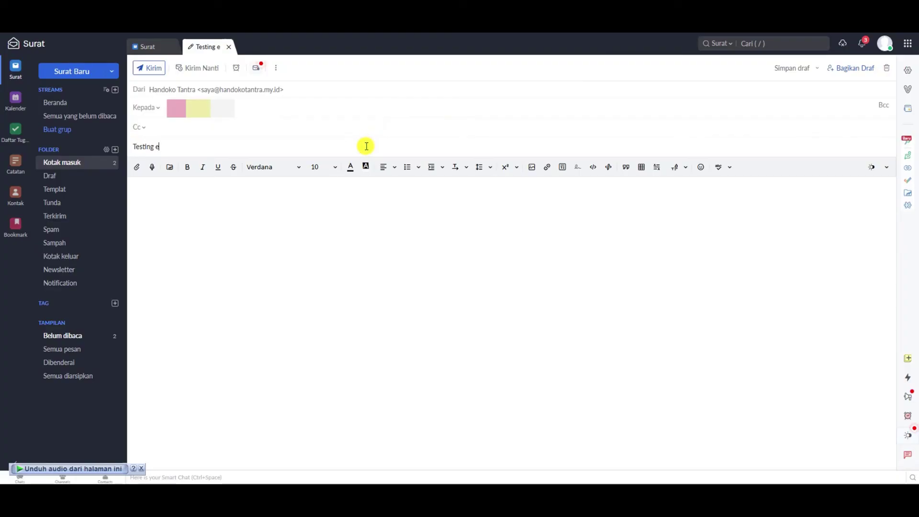
{"action": "type", "text": "Testing email zoho"}
{"action": "left_click", "coordinate": [388, 228]}
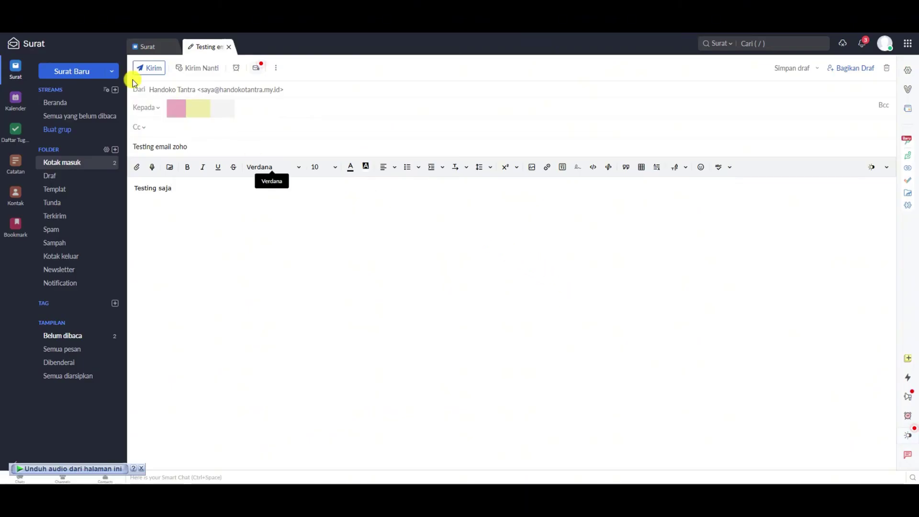
{"action": "left_click", "coordinate": [145, 68]}
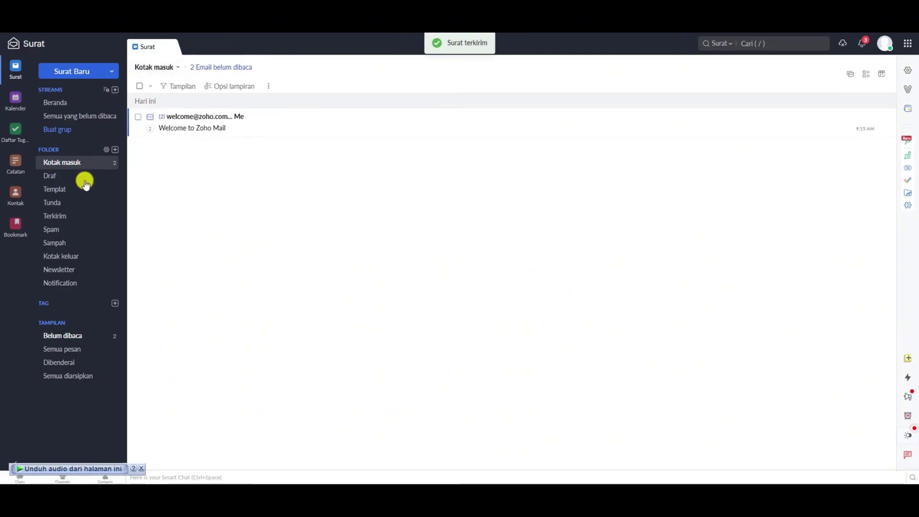
Confirm the test email appears in Zoho's Sent folder and the Gmail inbox.
{"action": "left_click", "coordinate": [67, 216]}
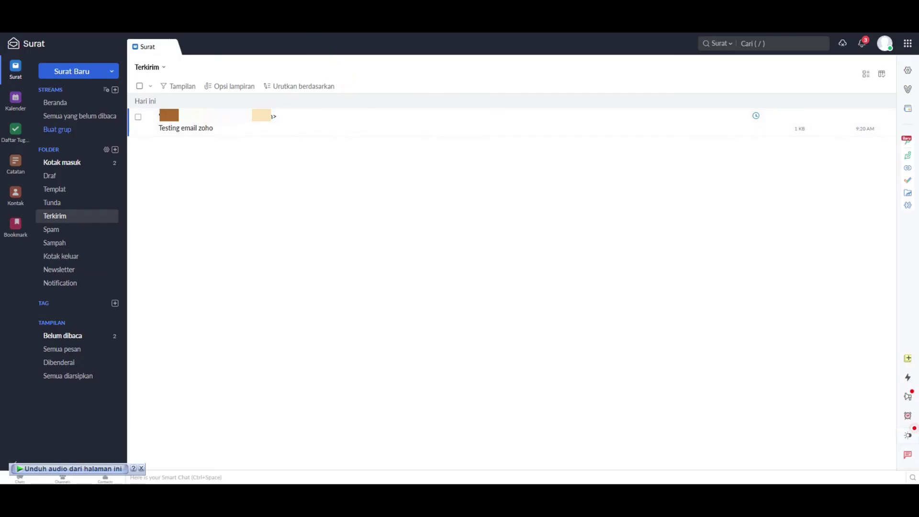
{"action": "left_click", "coordinate": [259, 21]}
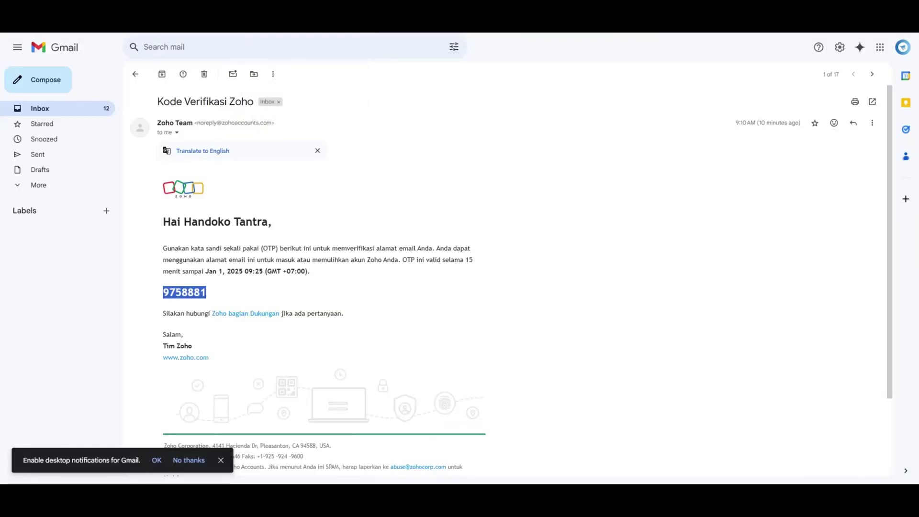
{"action": "left_click", "coordinate": [50, 109]}
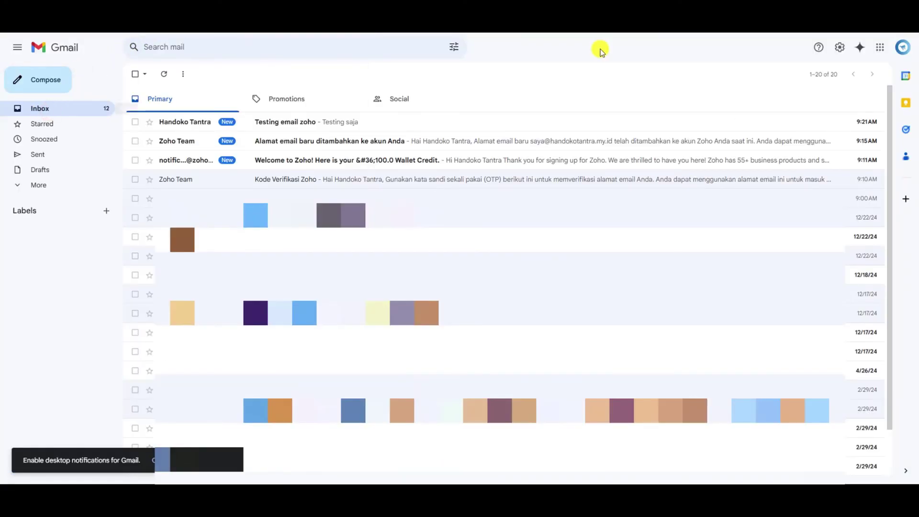